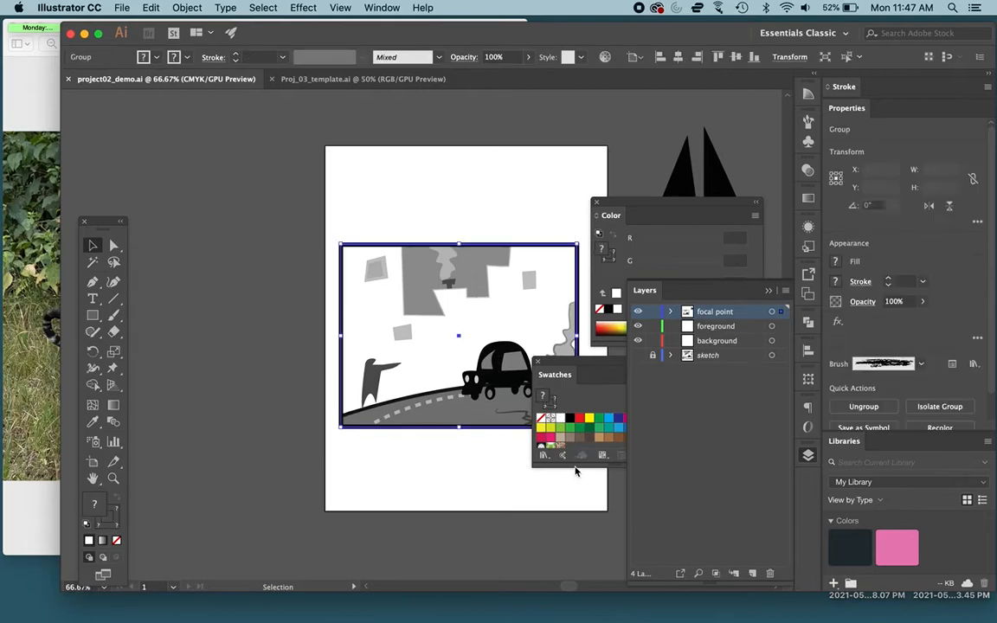
Step: Paste the copied car scene into Proj_03_template.ai and position it beneath the Work Up Sketch heading on the second artboard
scroll(434, 350, right, 3)
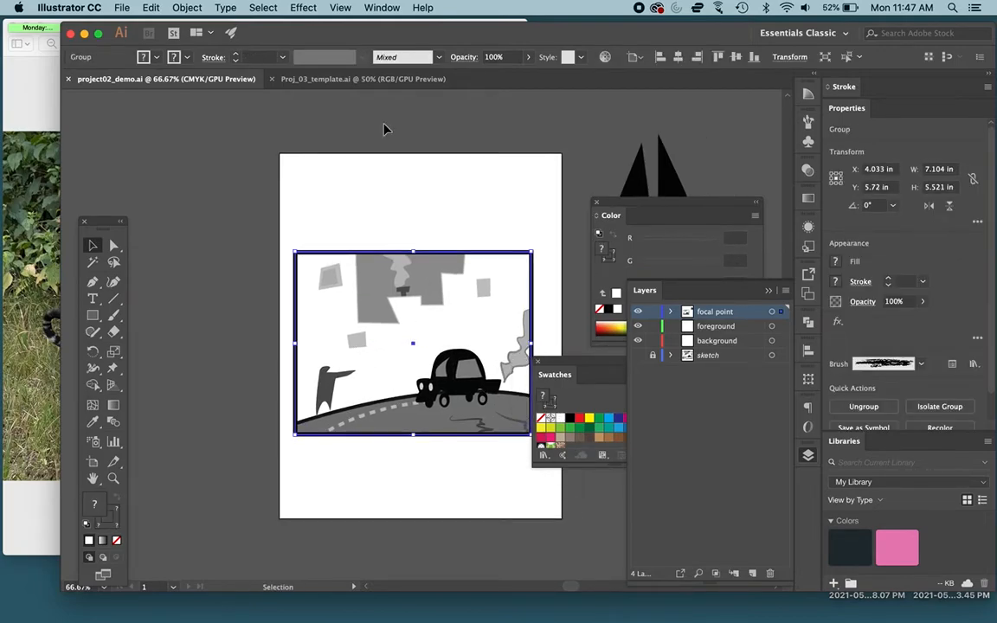
click(363, 79)
key(cmd+v)
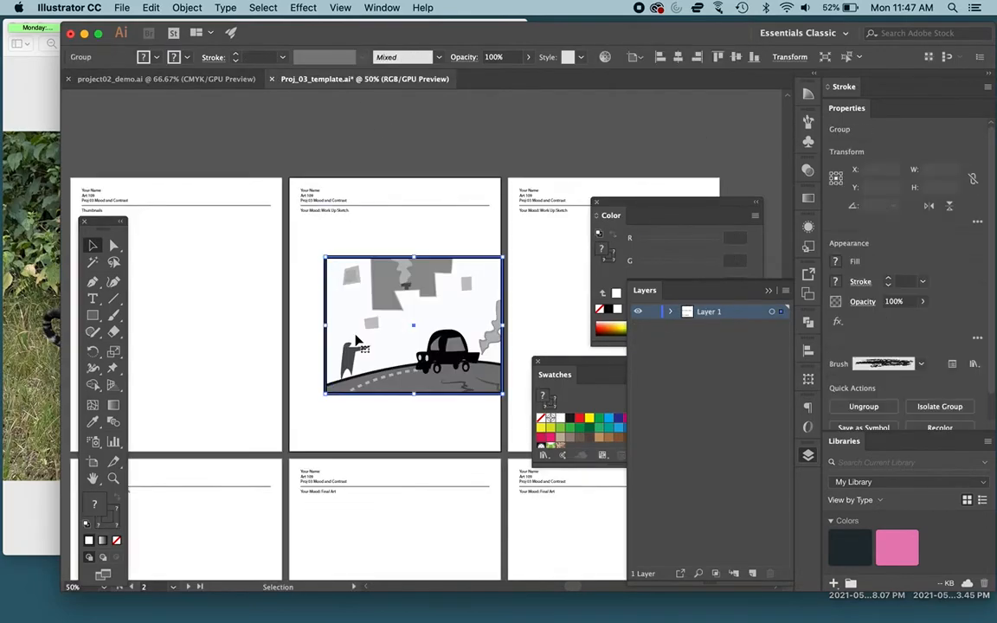
drag(441, 308, 424, 317)
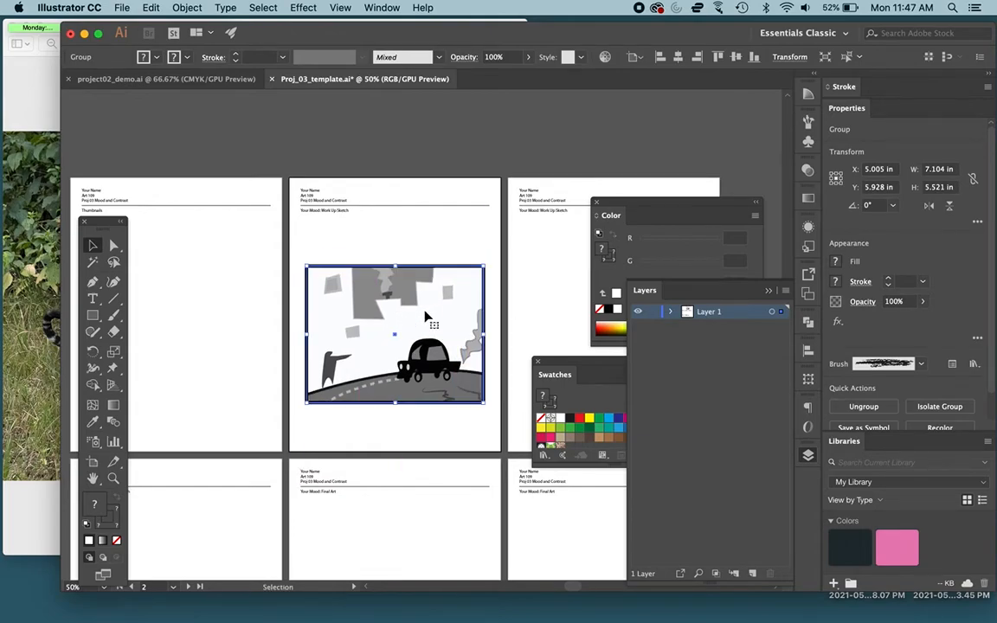
click(474, 246)
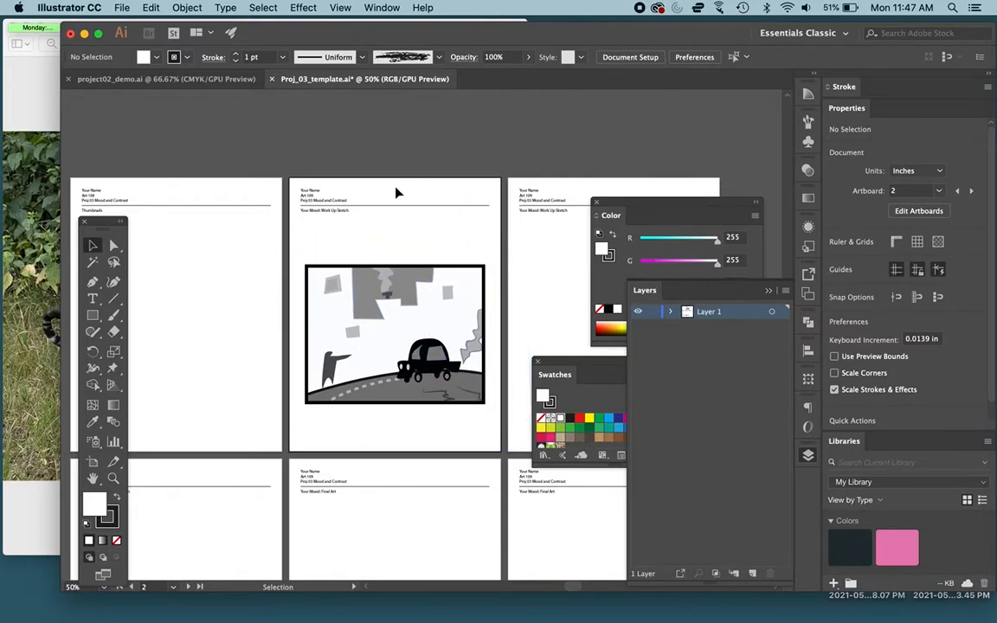
Step: Undo the repositioning and pasting of the car scene, and collapse the Layers panel
key(super+z)
key(super+z)
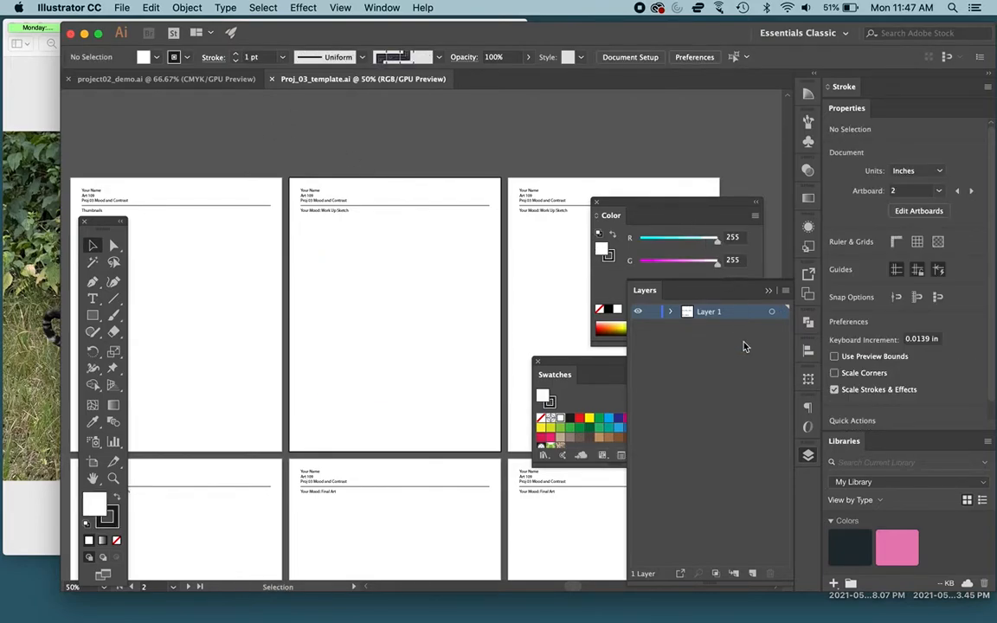
click(809, 457)
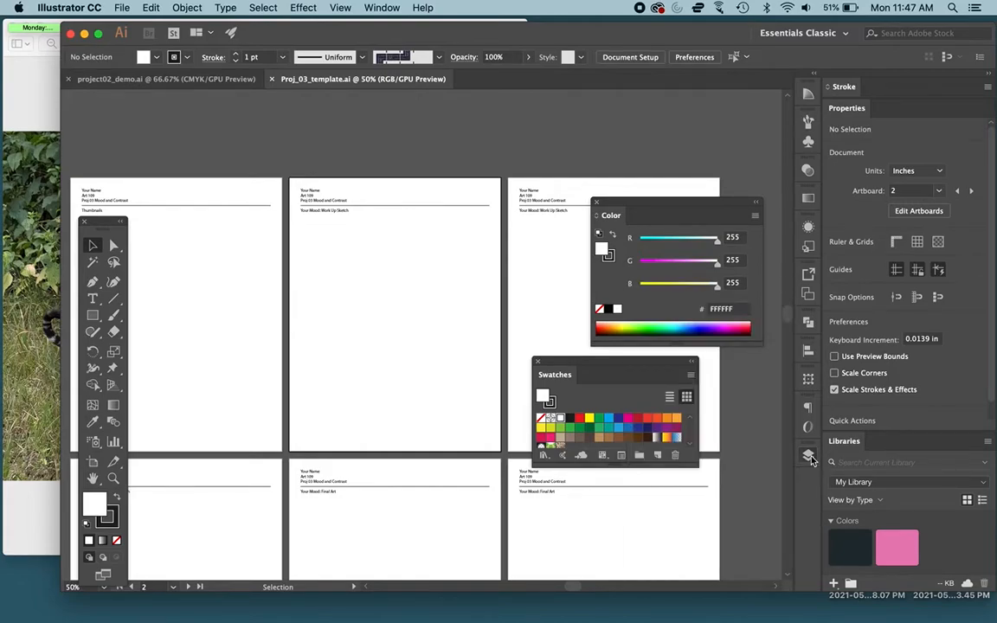
Step: Switch to Preview, slightly enlarge the Bengal tiger photo's window to view it, and close the photo
click(208, 80)
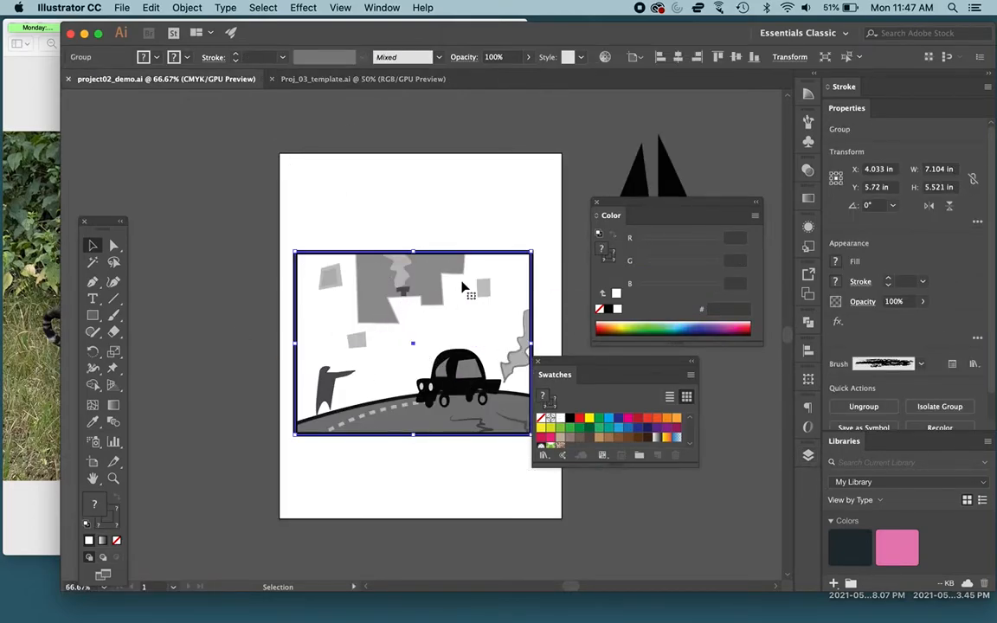
click(7, 69)
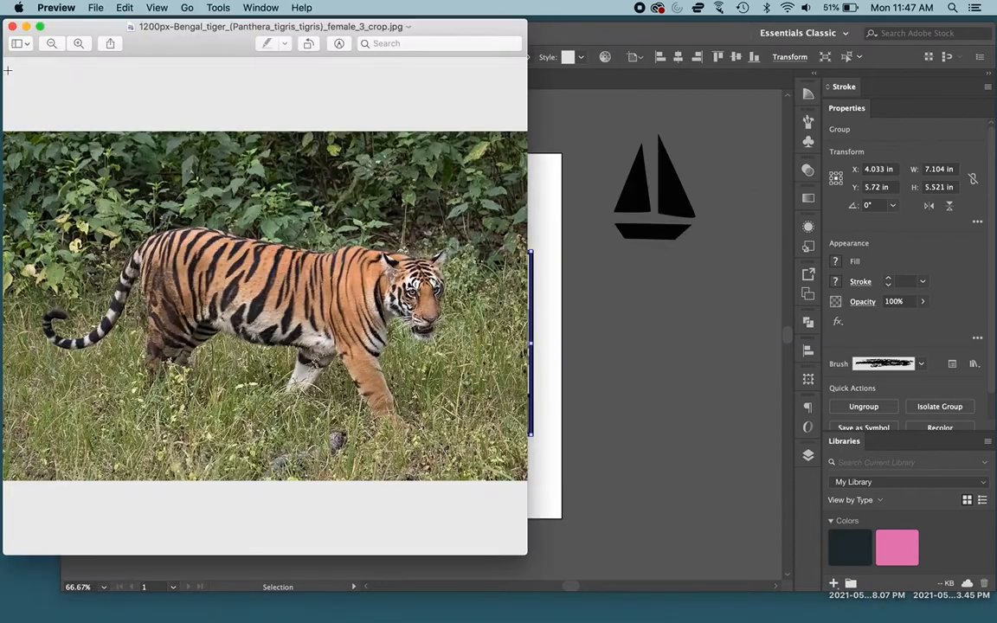
mouse_move(520, 548)
mouse_down()
mouse_move(685, 536)
mouse_move(547, 578)
mouse_move(533, 564)
mouse_up()
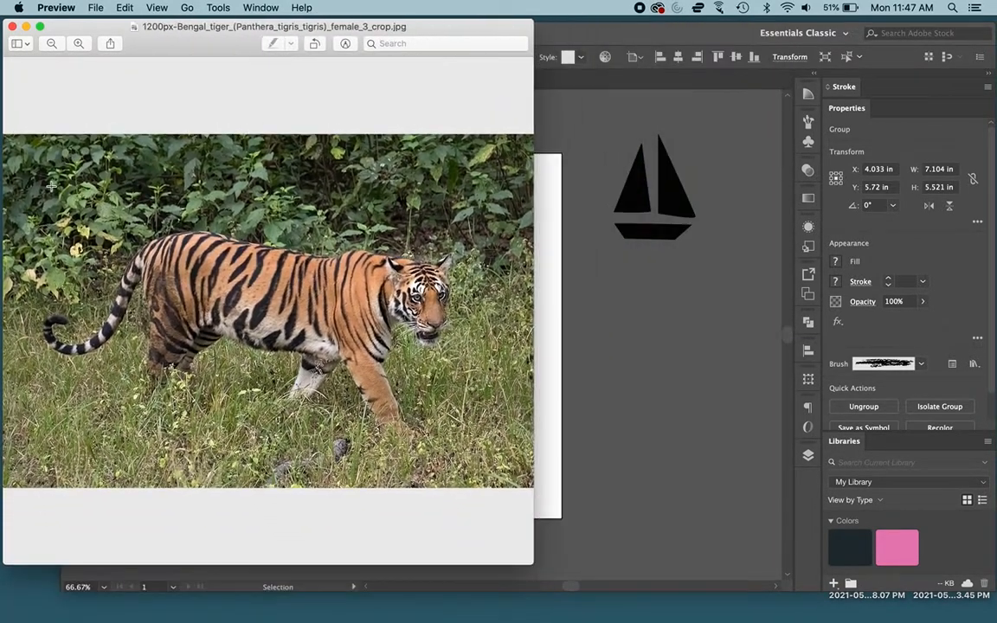
click(12, 29)
Step: Try placing the Bengal tiger JPG from the desktop on the template's second artboard at about 7.58 by 5.06 in, and delete it
click(384, 80)
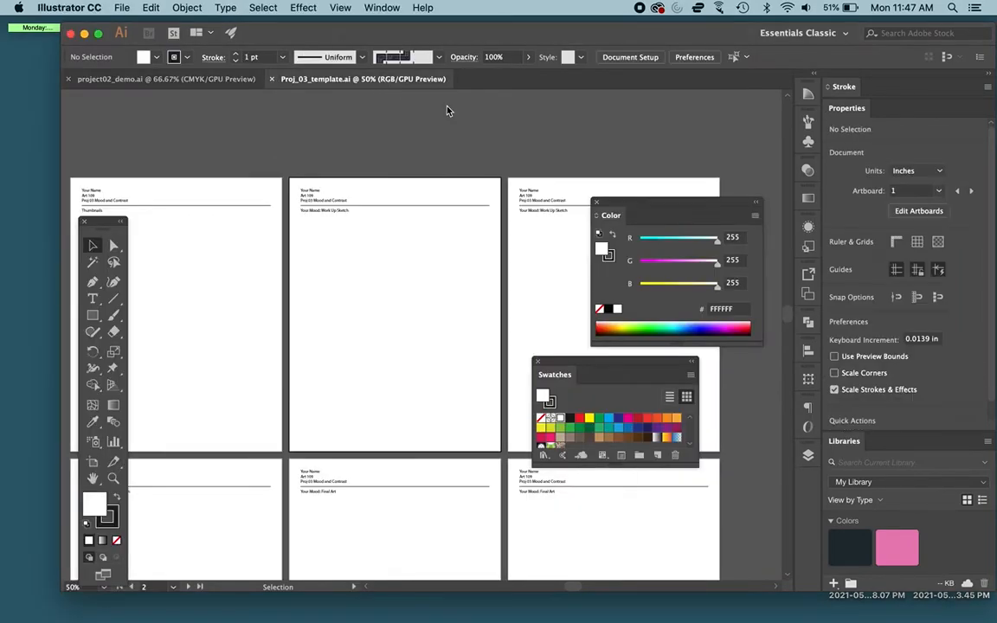
key(F11)
drag(718, 301, 391, 322)
drag(183, 179, 412, 329)
drag(488, 403, 372, 337)
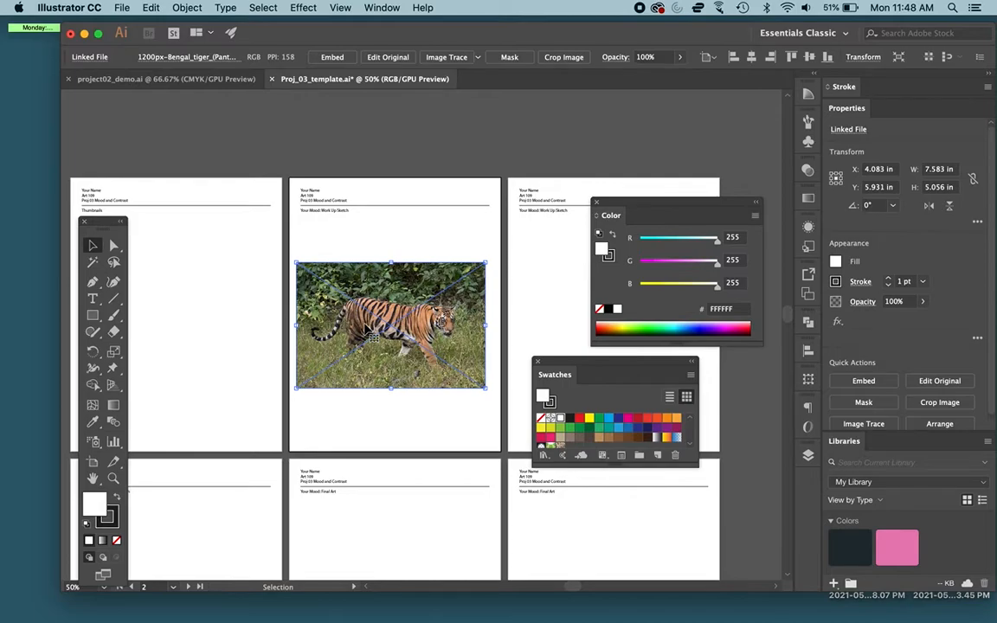
key(Delete)
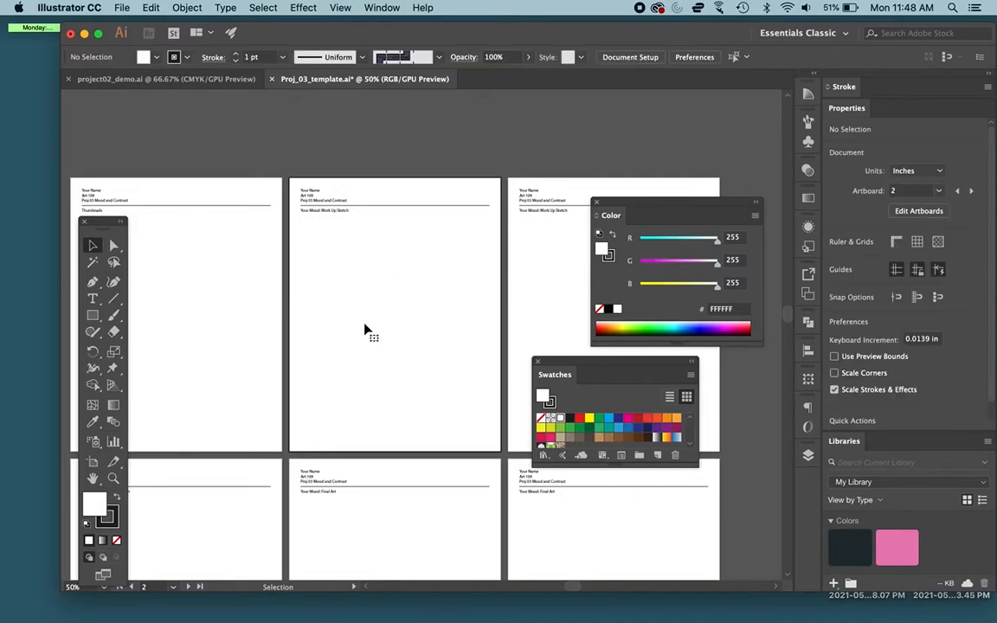
Step: Start an Export As of project02_demo.ai in JPEG format with Use Artboards enabled for all artboards
click(173, 78)
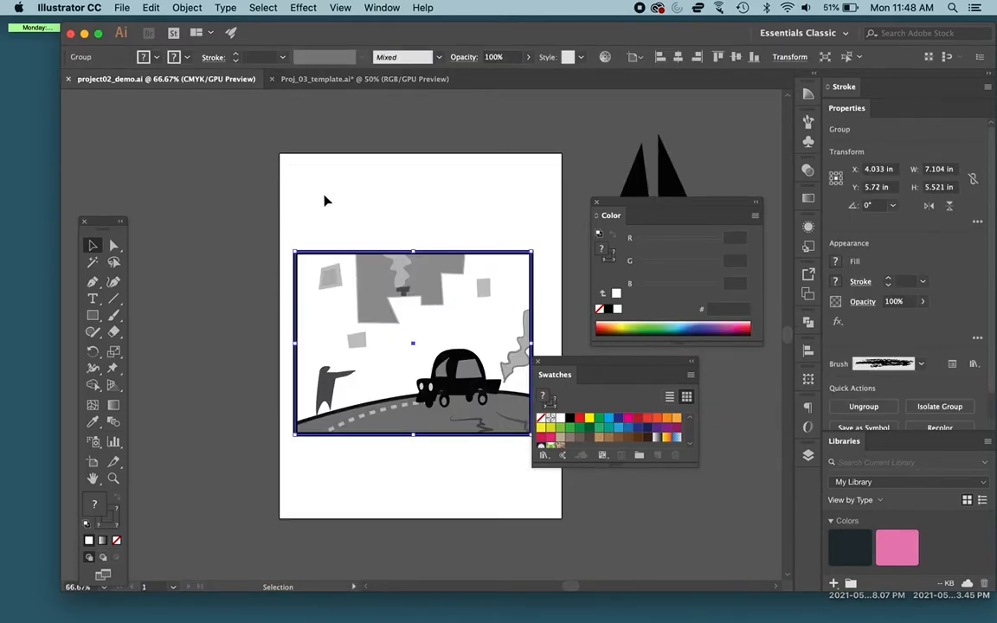
click(125, 7)
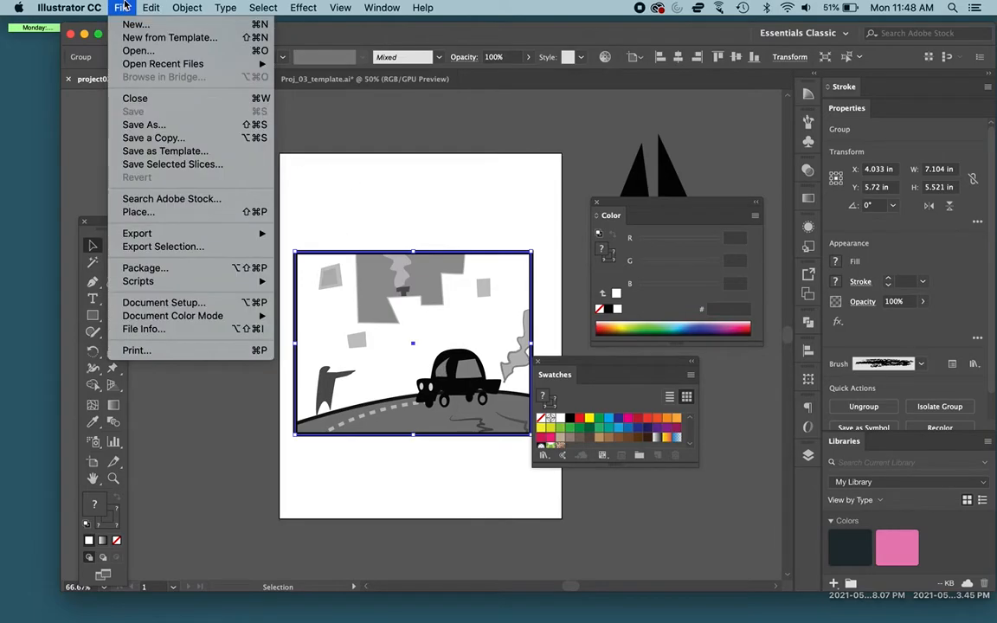
mouse_move(162, 236)
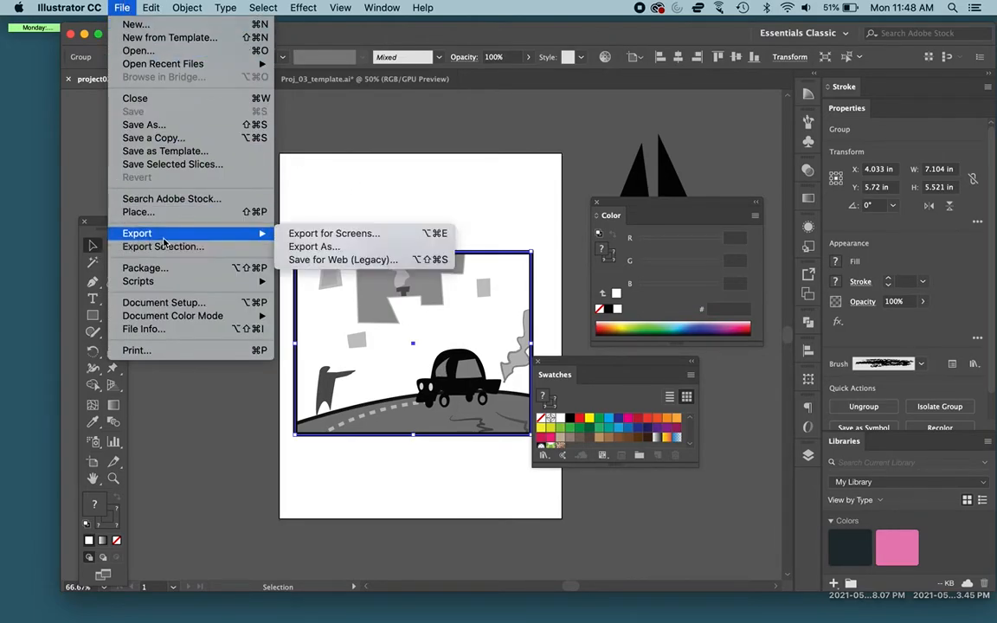
click(306, 250)
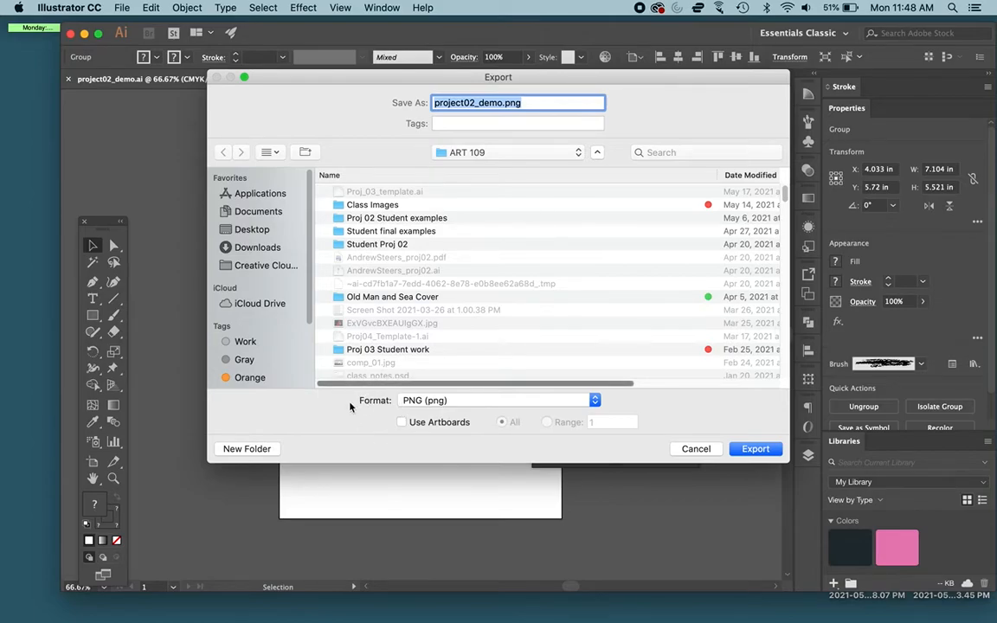
click(597, 153)
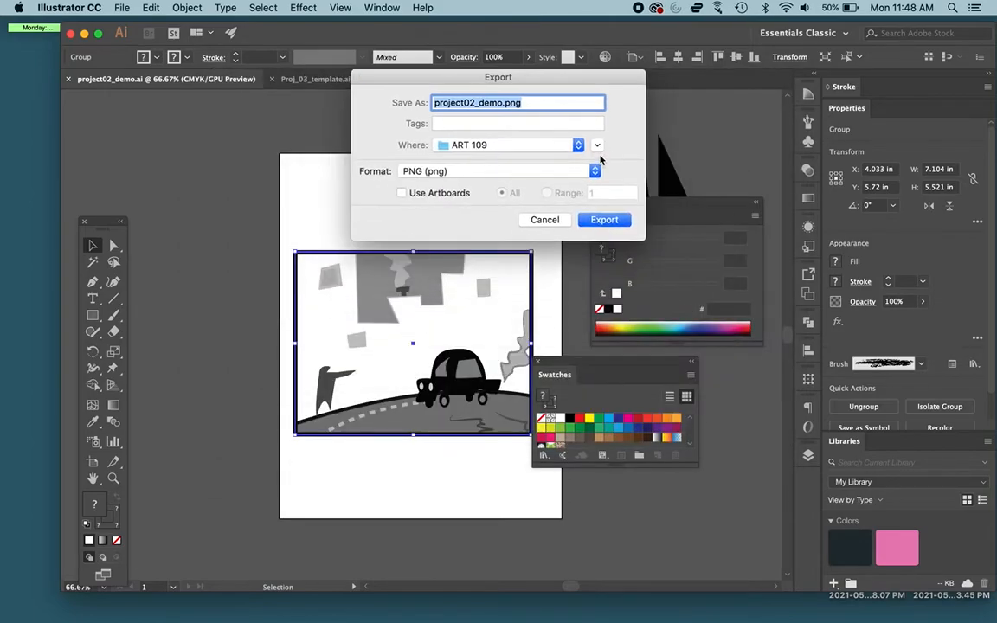
click(597, 148)
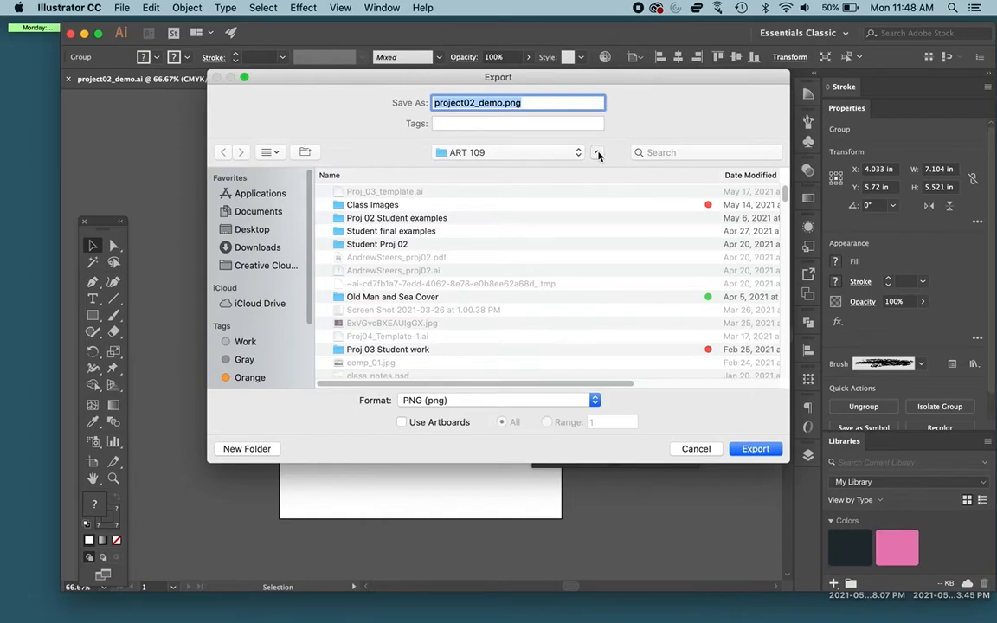
click(597, 152)
click(597, 147)
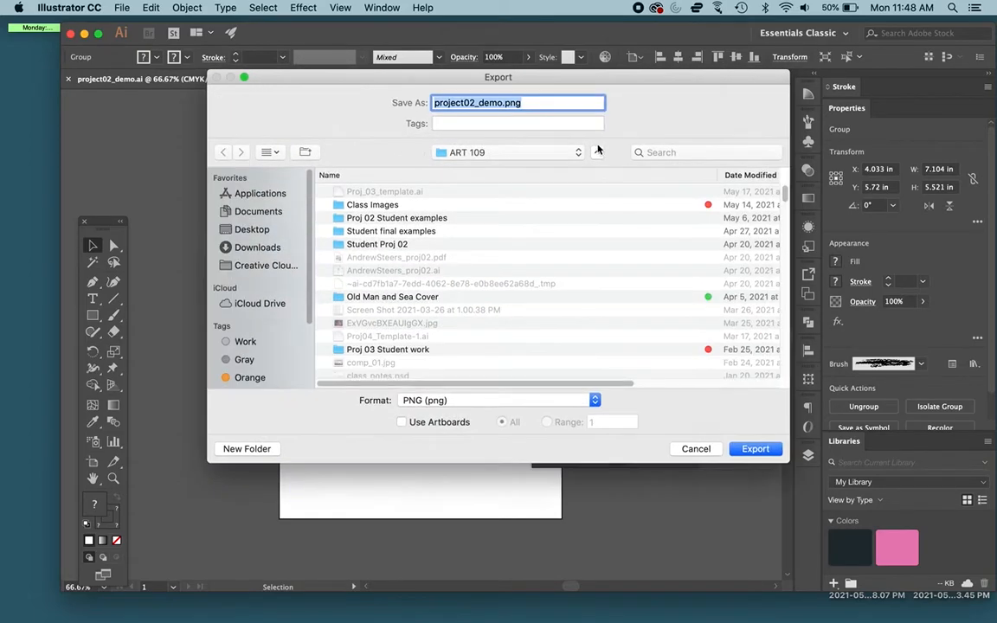
click(450, 405)
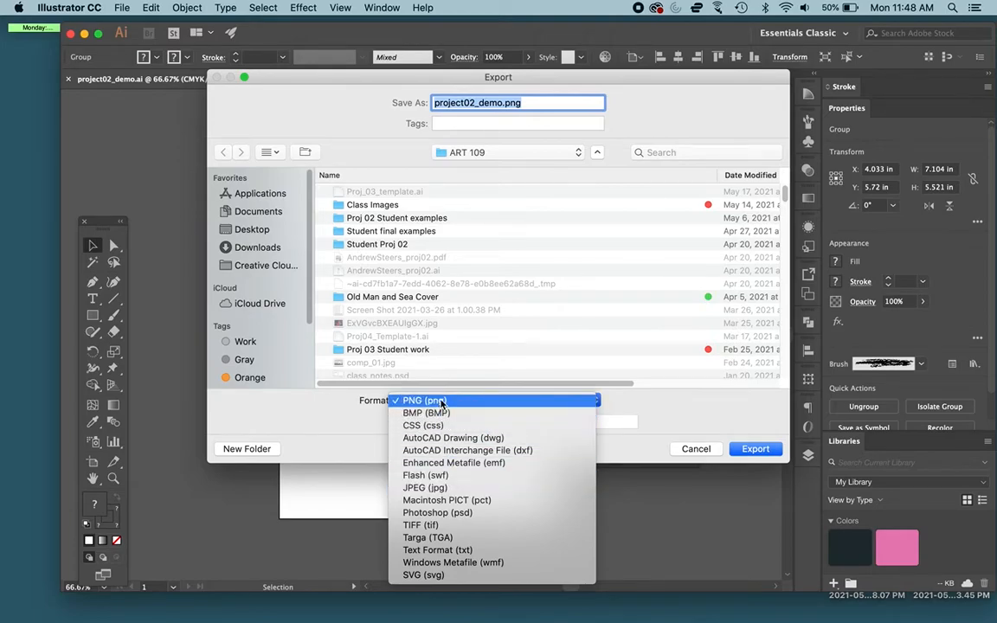
click(424, 487)
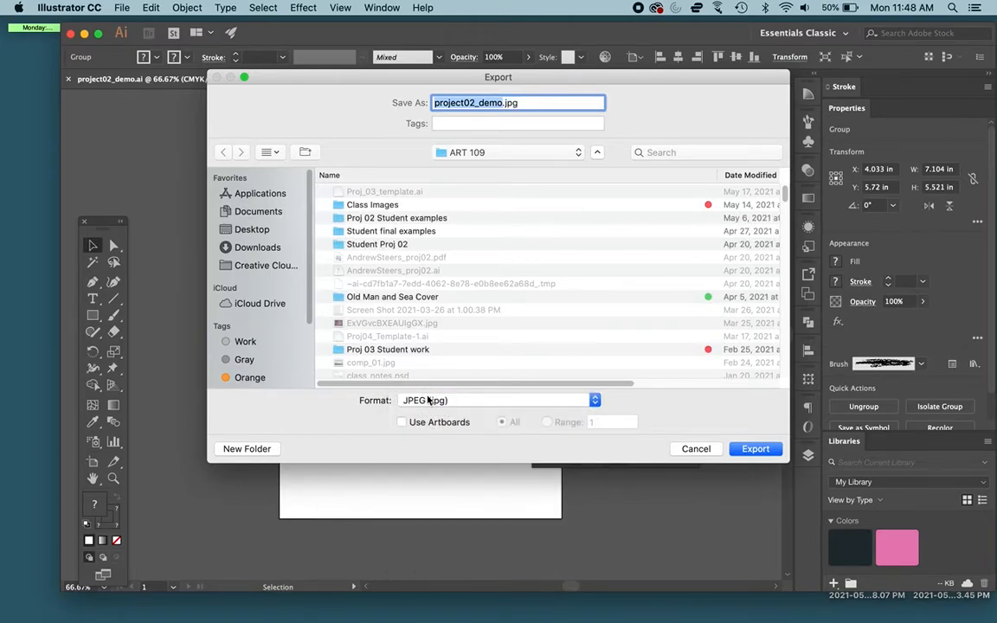
click(401, 423)
Step: Name the export "art example.jpg", choose the Desktop as its location, and proceed with the export
drag(502, 102, 427, 116)
key(BackSpace)
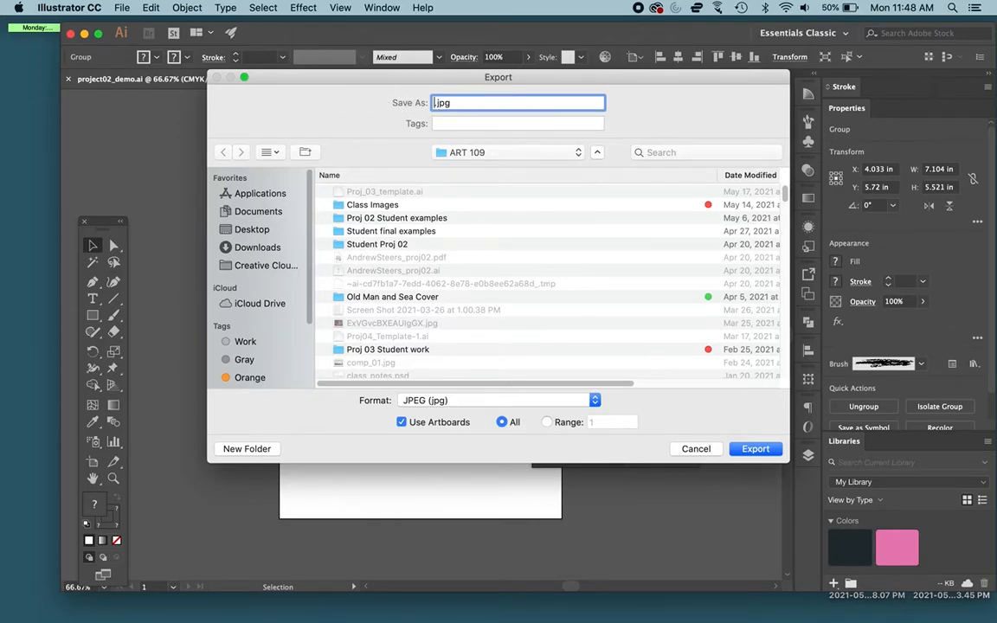
text(art example)
click(464, 152)
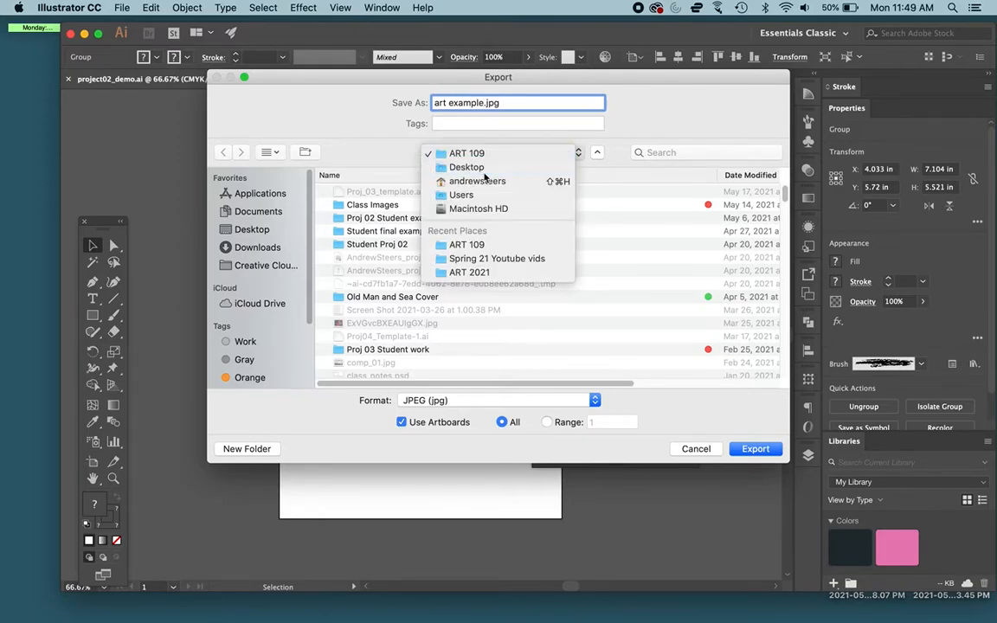
click(468, 153)
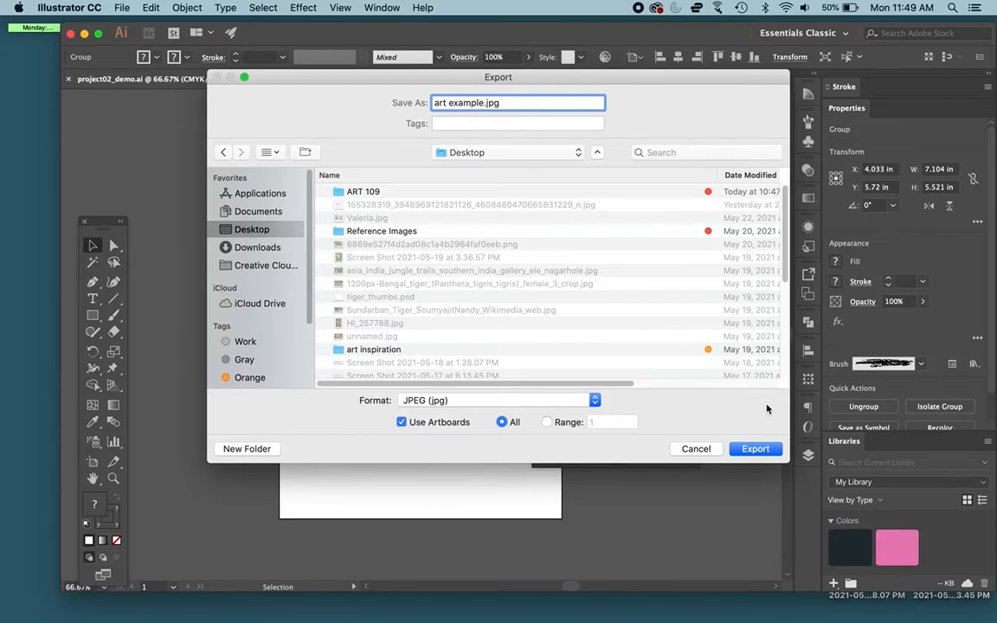
click(755, 449)
Step: Set the JPEG quality to 10 (Maximum) and the color model to RGB, and complete the export
drag(495, 360, 519, 360)
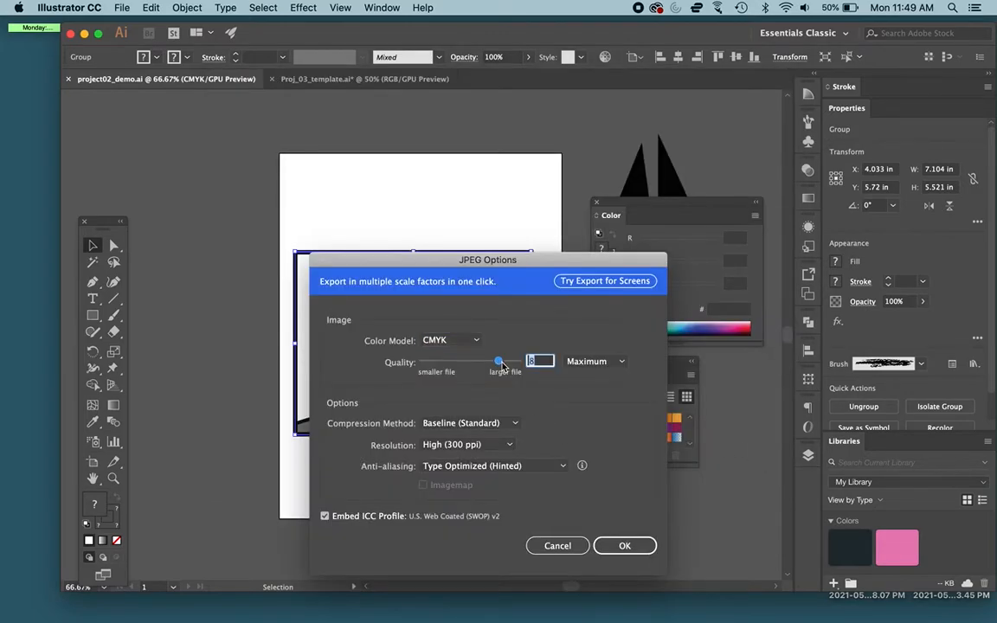
click(456, 342)
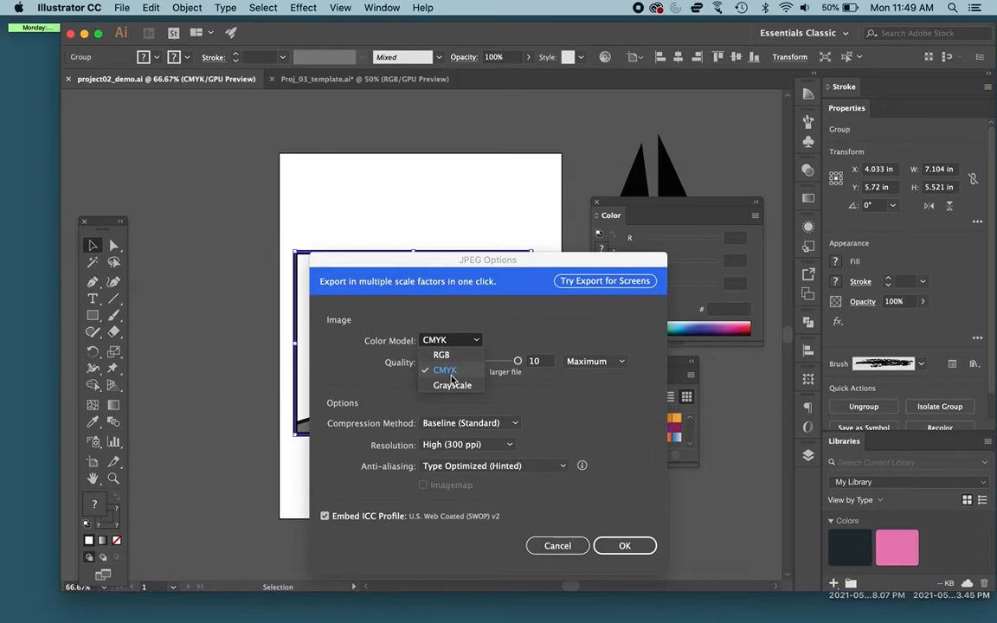
click(452, 357)
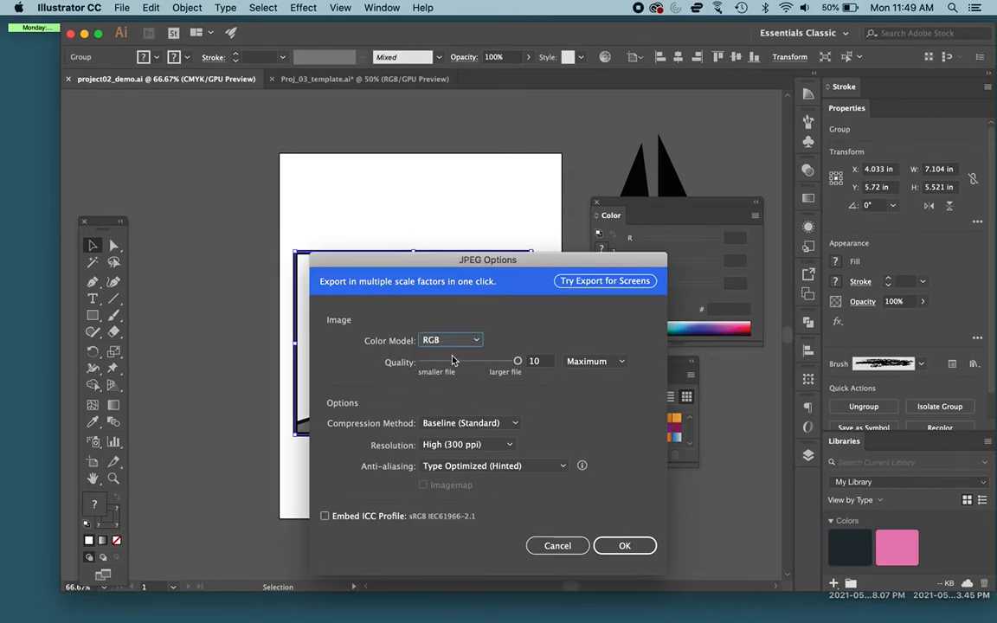
click(446, 341)
click(465, 370)
click(458, 341)
click(464, 360)
click(459, 340)
click(471, 370)
click(450, 340)
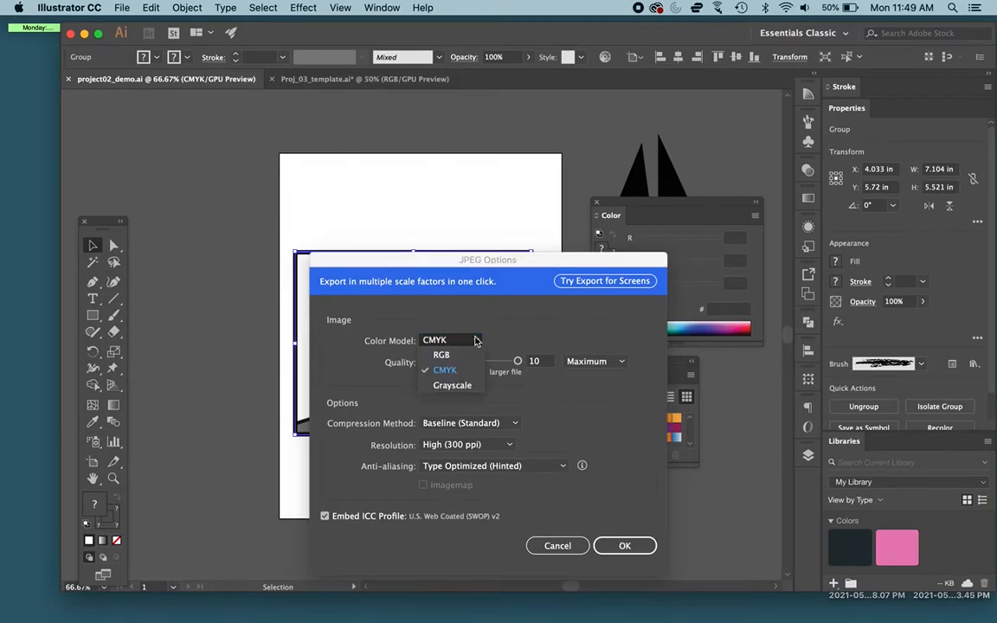
click(433, 355)
click(640, 545)
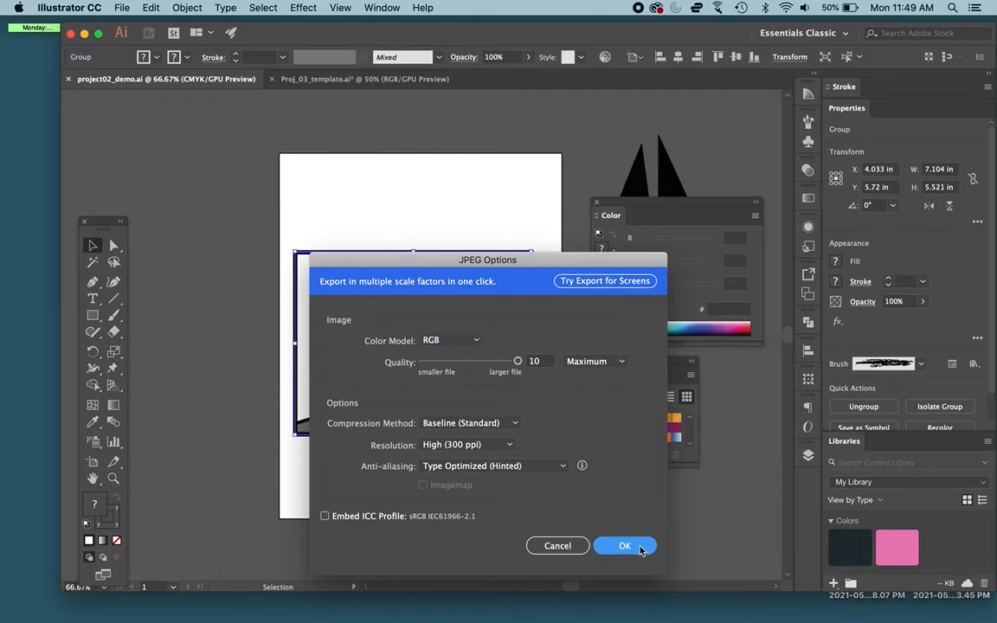
Step: Return to Proj_03_template.ai, inspect the exported art example-01.jpg from the desktop in Preview, and close the preview
click(316, 79)
mouse_move(995, 622)
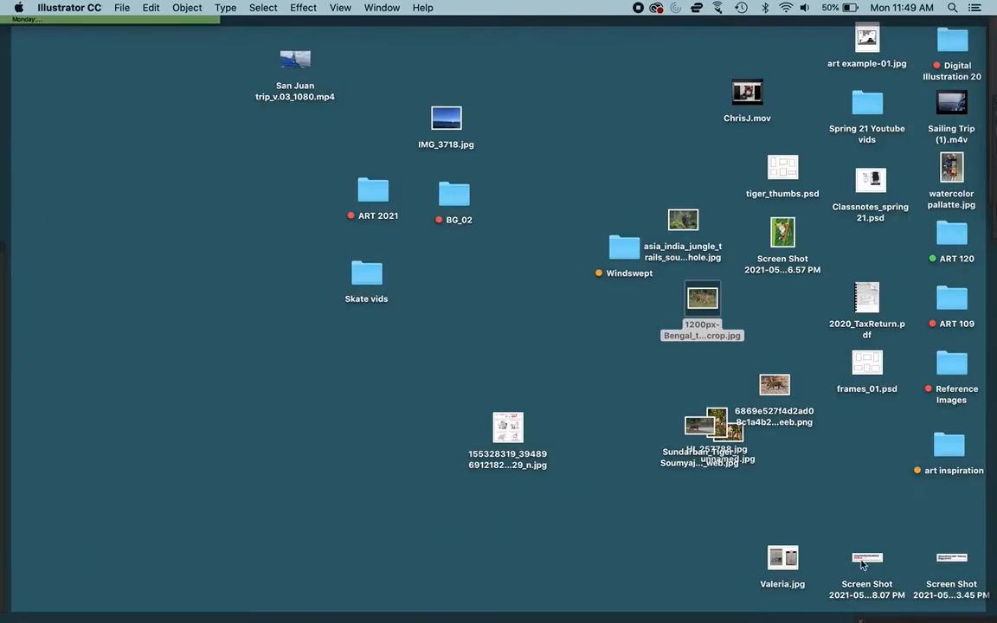
double_click(865, 39)
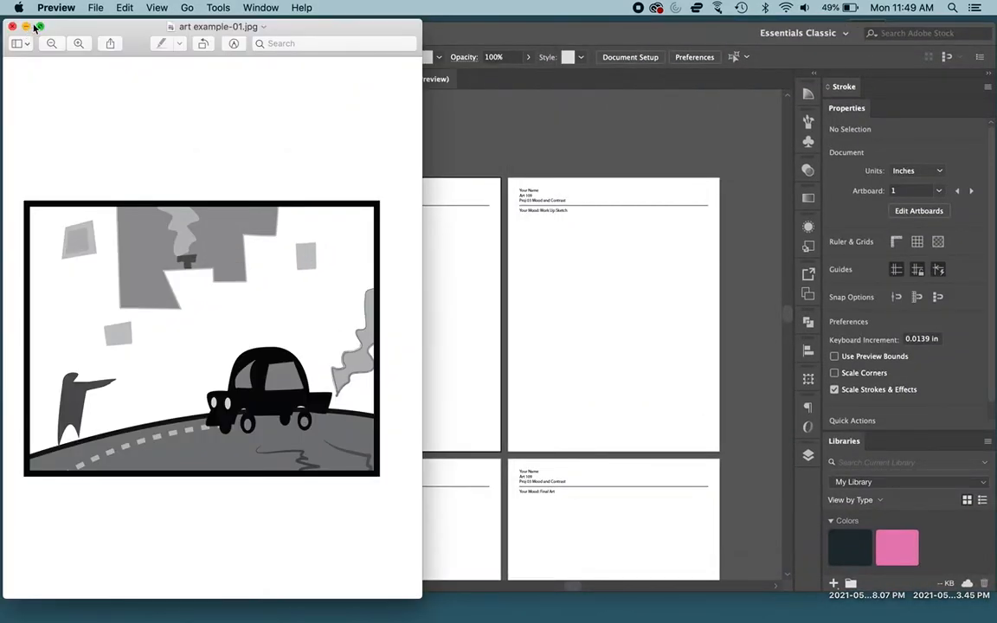
drag(90, 29, 300, 69)
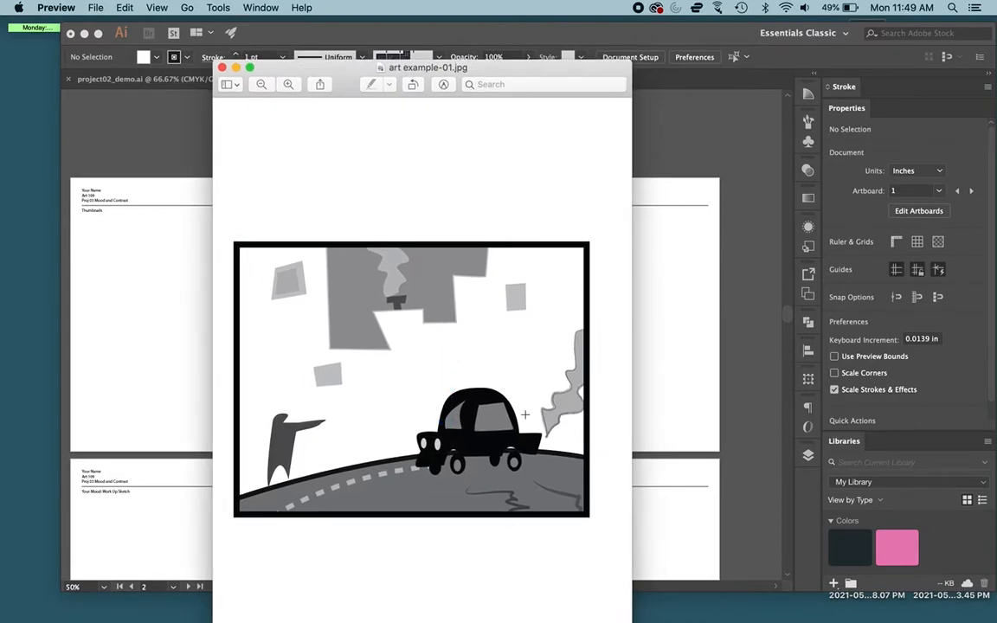
click(223, 68)
click(666, 138)
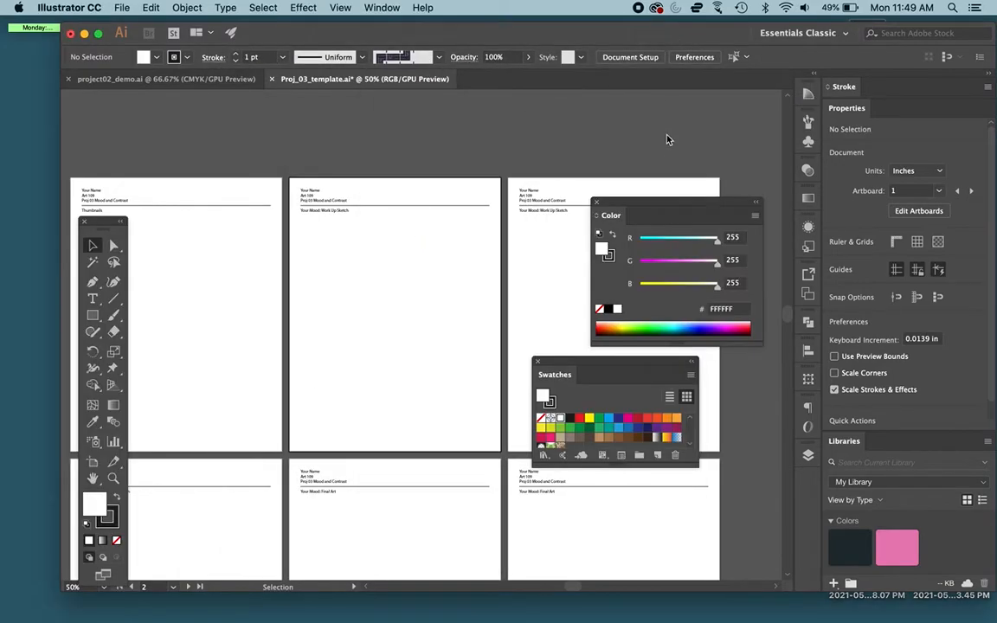
Step: Uncover the desktop and place art example-01.jpg over the template's second artboard as a linked image
drag(623, 33, 533, 114)
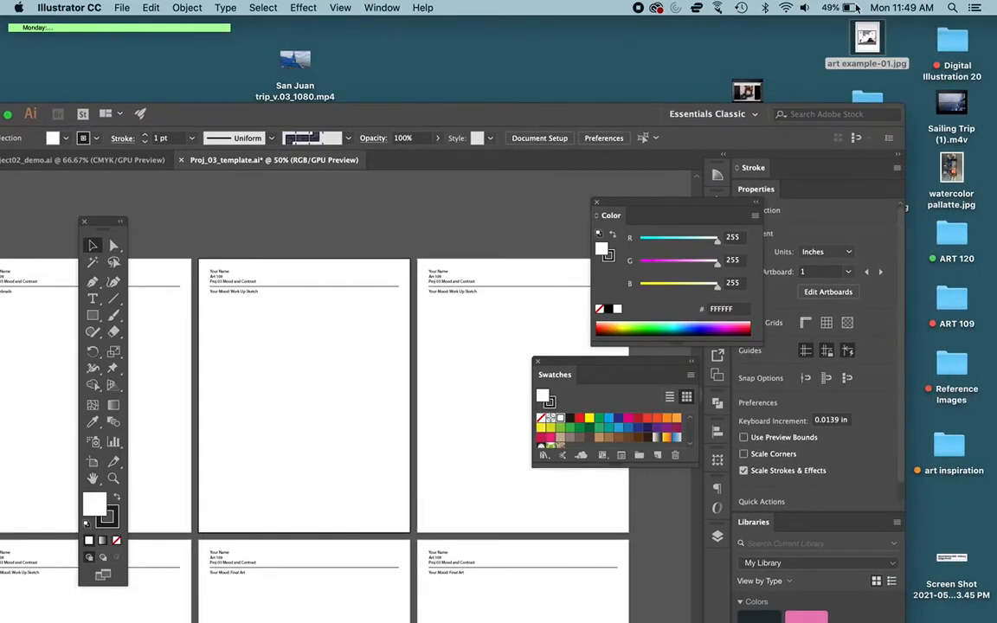
drag(867, 33, 284, 387)
double_click(321, 112)
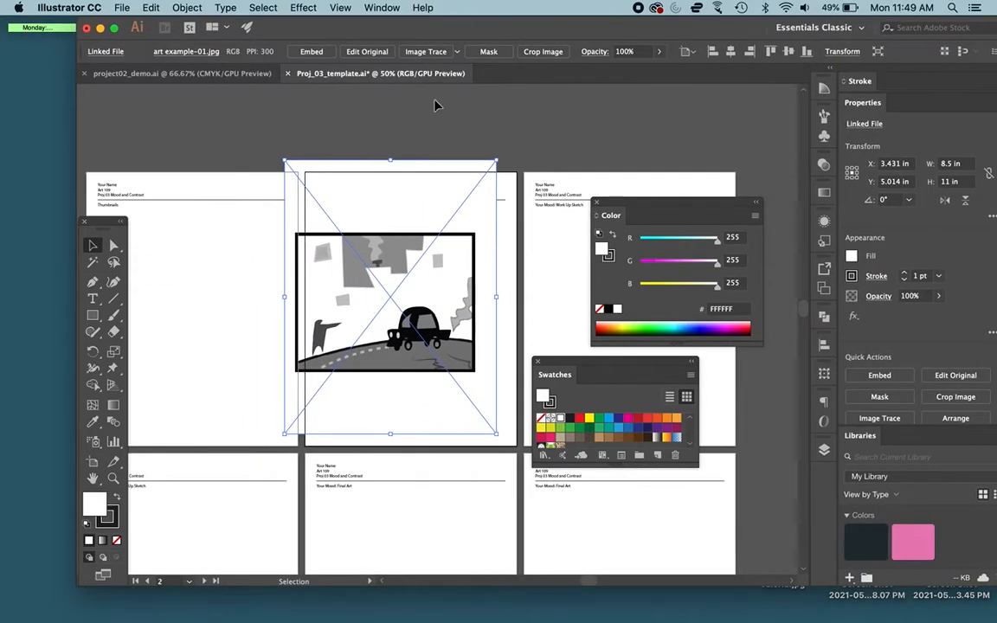
scroll(407, 284, down, 5)
scroll(407, 284, left, 1)
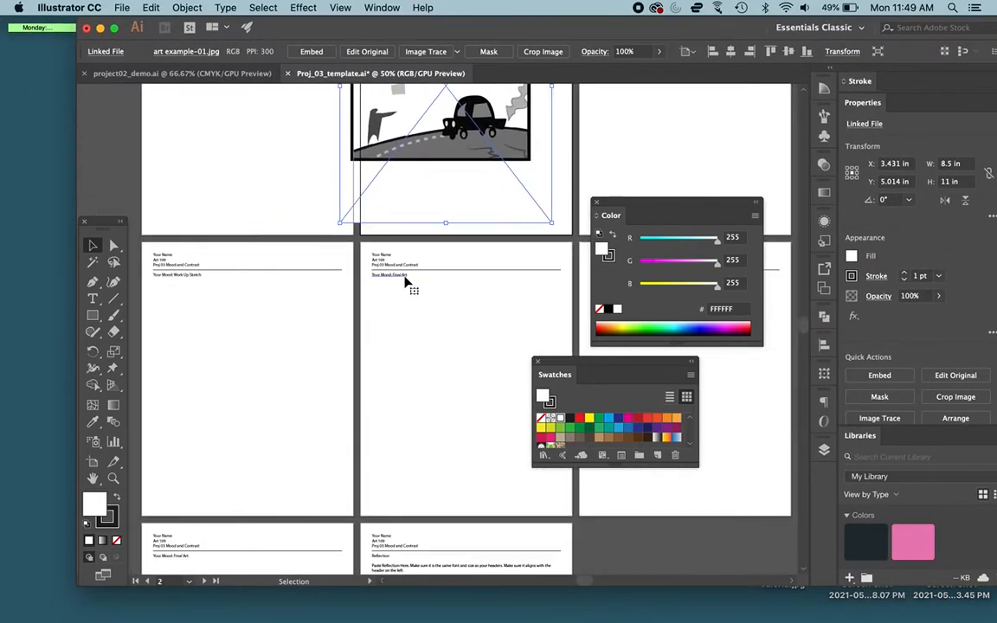
Step: Move the linked image onto the middle Final Art page and crop away its empty upper and lower margins, to about 8.5 × 6.4 in
drag(459, 217, 474, 443)
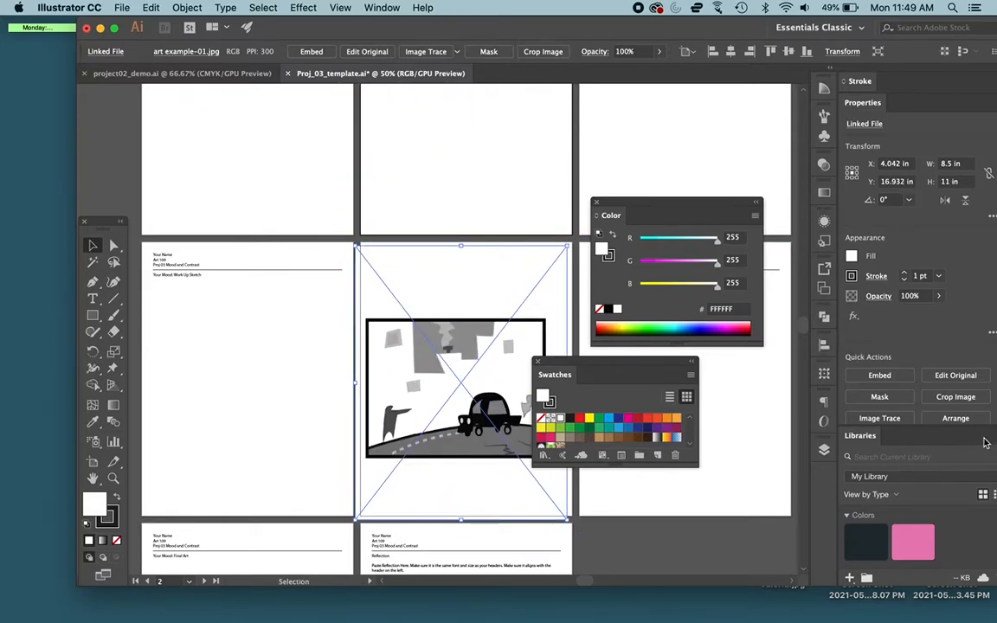
click(965, 396)
drag(462, 250, 458, 305)
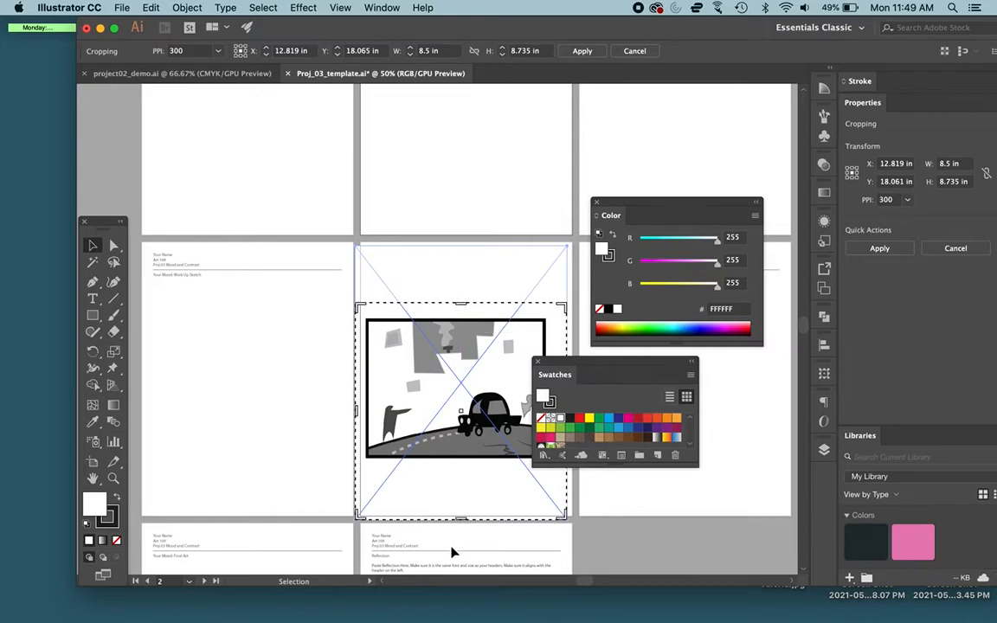
drag(461, 520, 463, 463)
click(391, 7)
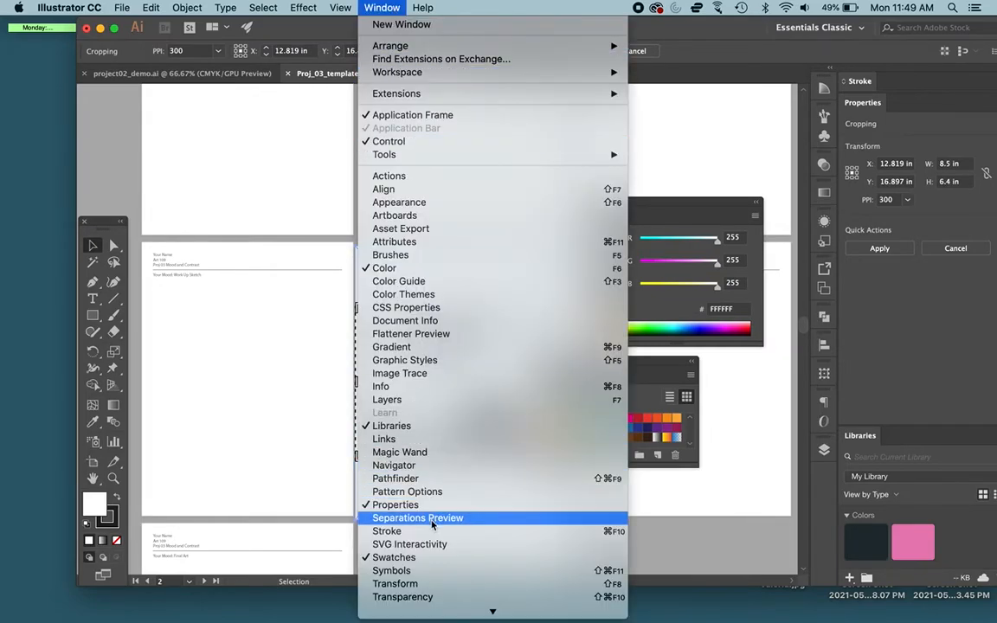
click(809, 5)
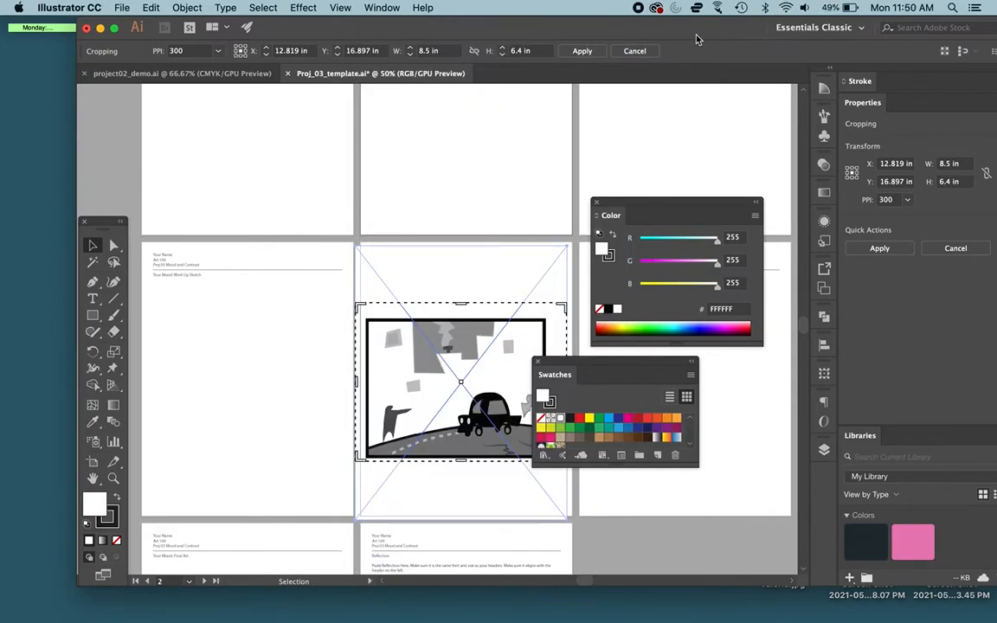
key(Return)
Step: Open art example-01.jpg from the desktop in Preview, crop it closely around the framed drawing, save it, and close it
key(F11)
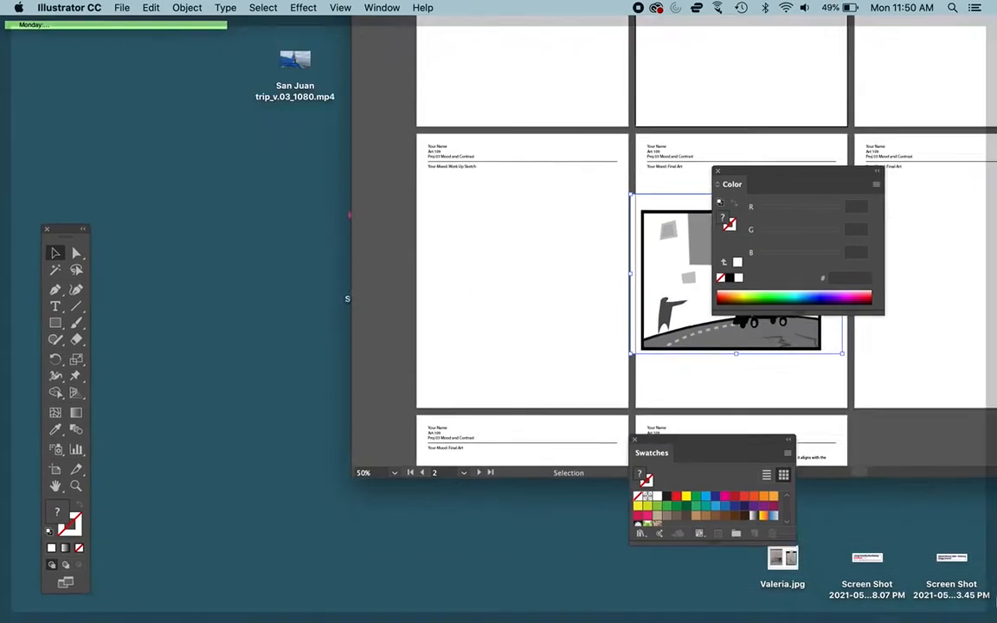
double_click(854, 54)
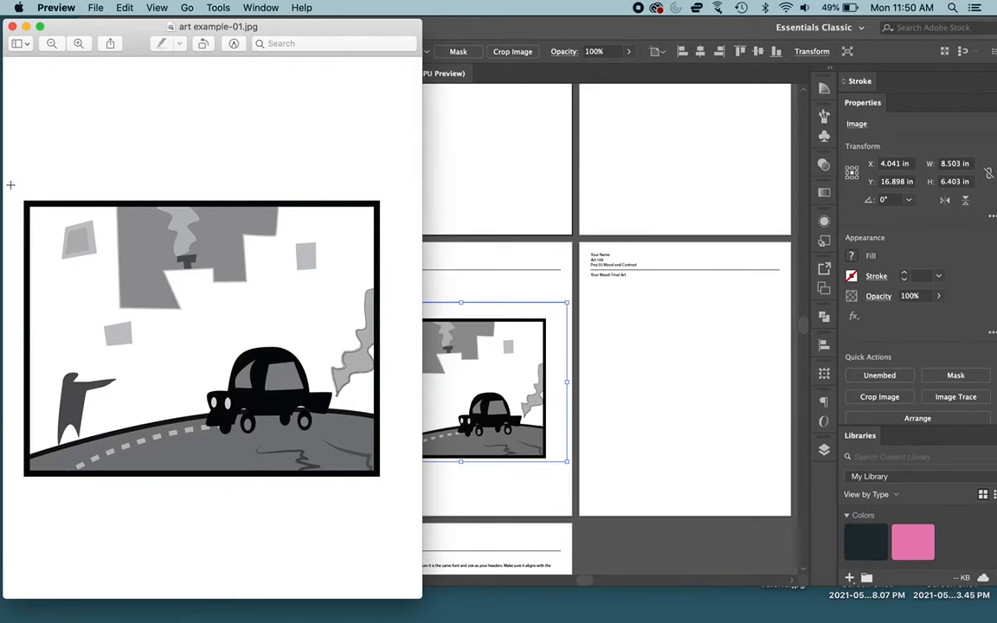
click(124, 7)
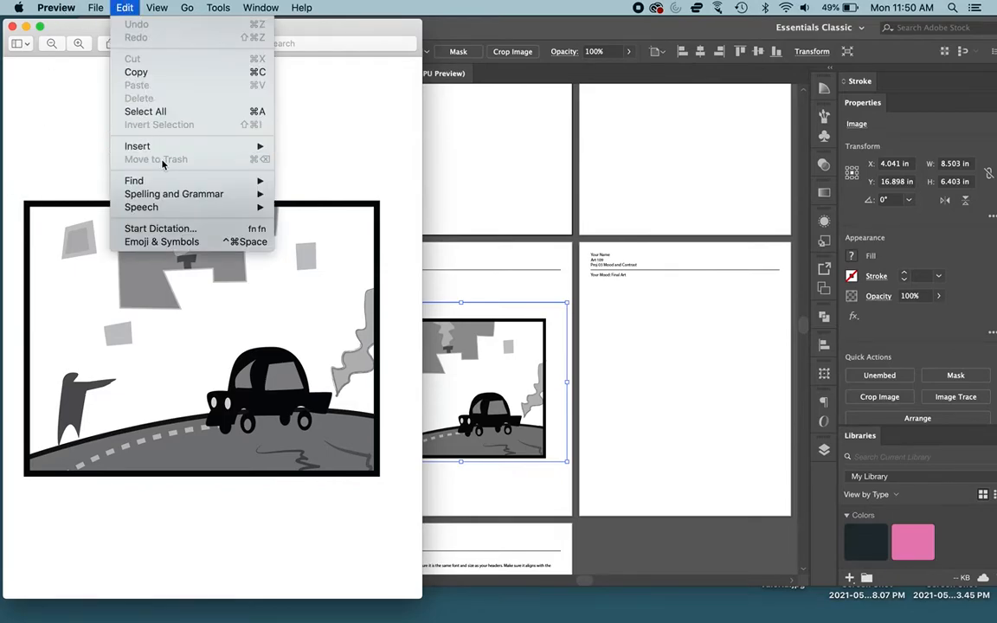
click(79, 91)
drag(13, 191, 398, 494)
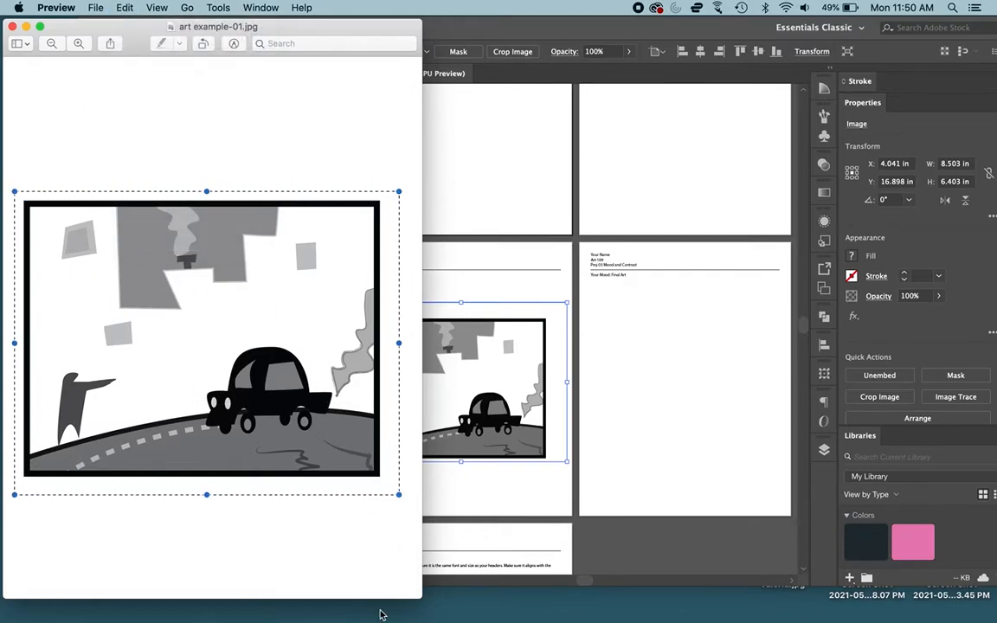
key(super+k)
key(super+s)
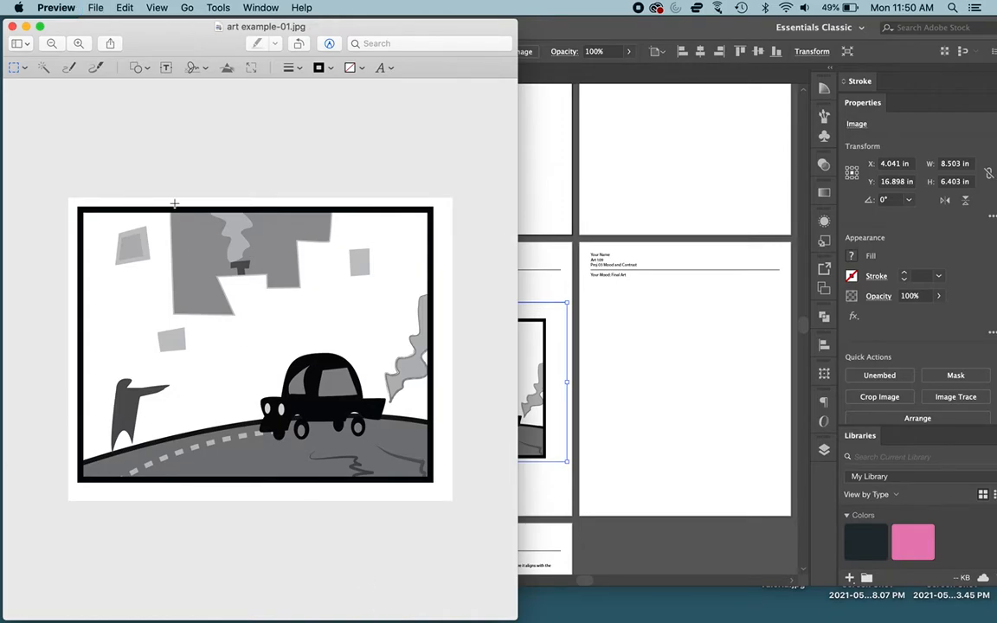
click(12, 28)
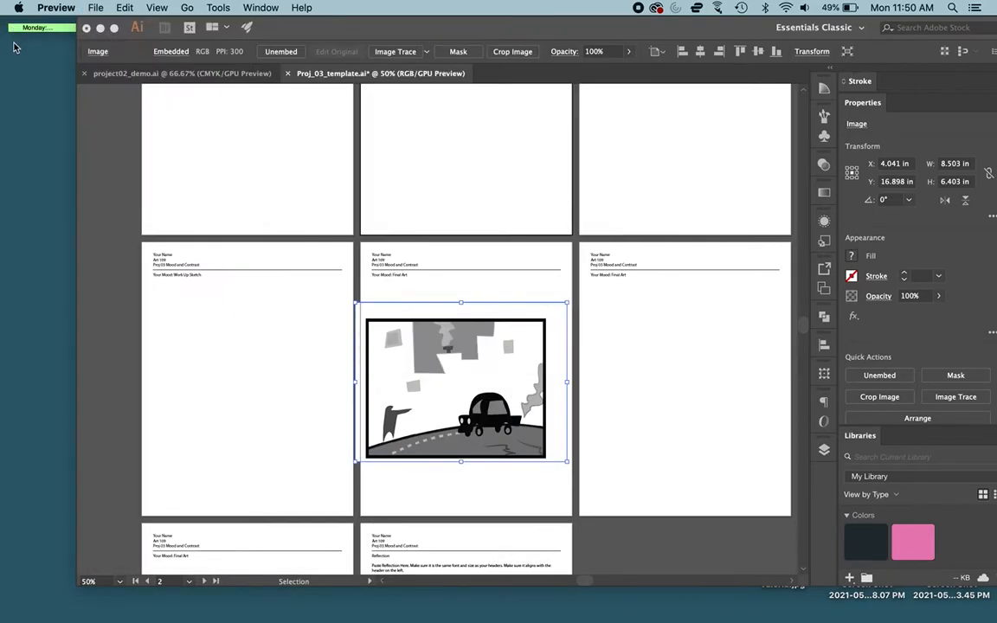
Step: Switch back to Illustrator, look at the original artwork in project02_demo.ai, and return to Proj_03_template.ai
click(228, 73)
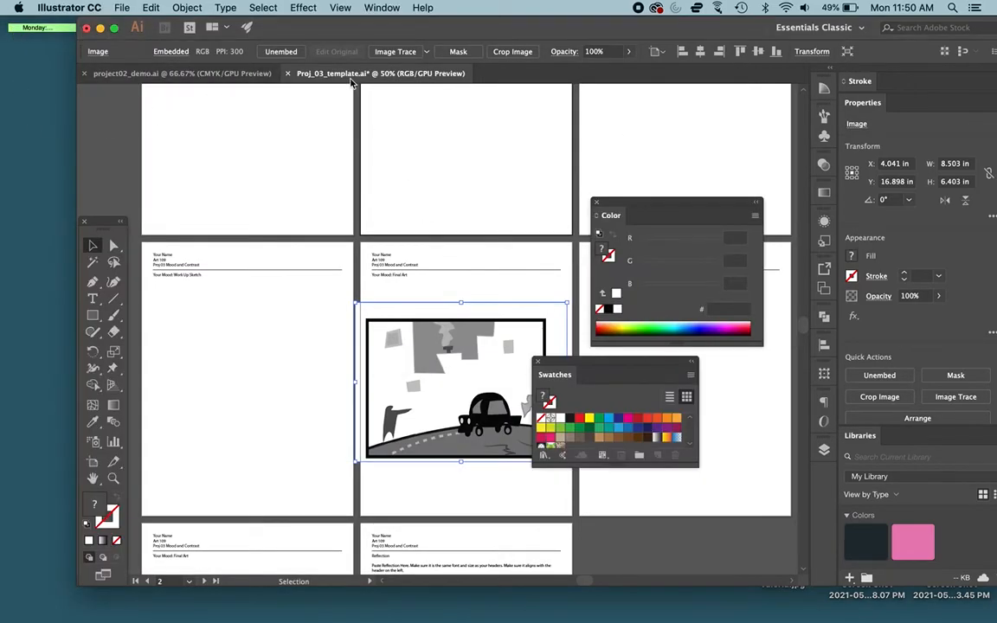
click(250, 74)
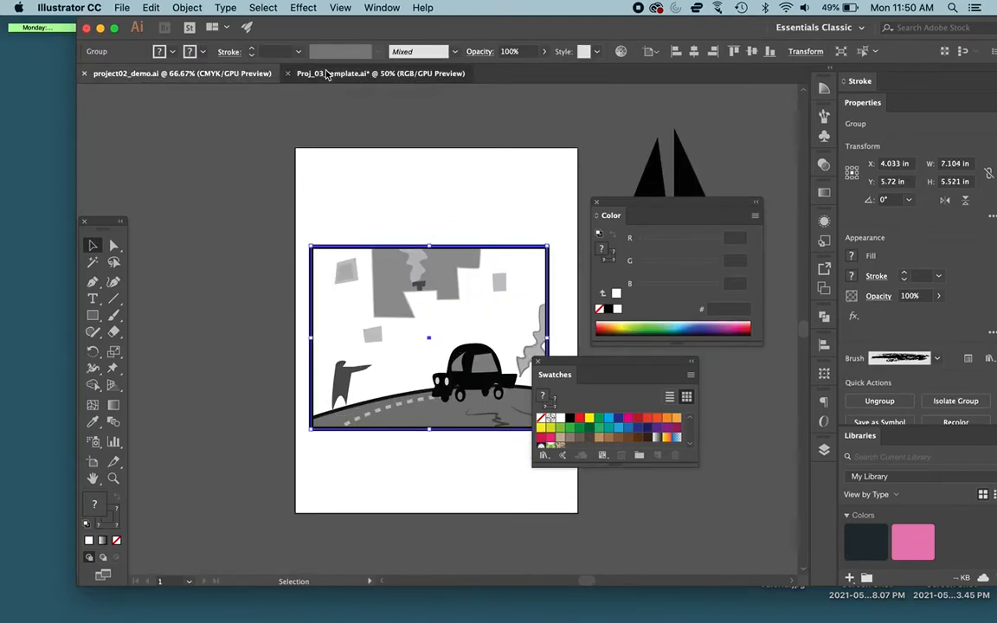
click(372, 72)
Step: Shrink the cropped image to fit within the Final Art page and reposition it near the page's center
drag(402, 381, 436, 389)
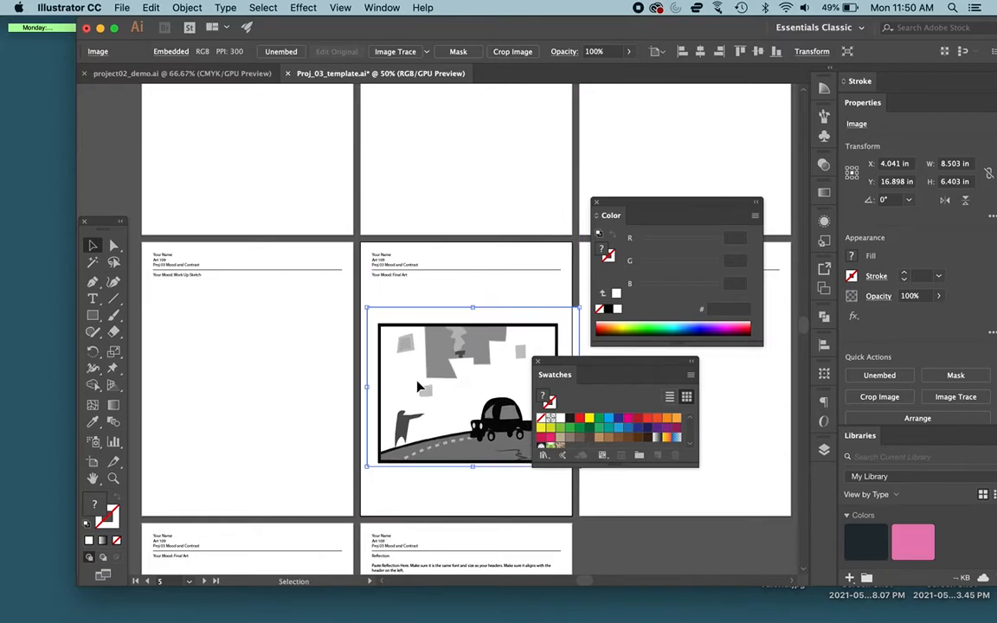
drag(582, 305, 546, 331)
drag(489, 360, 500, 346)
click(441, 504)
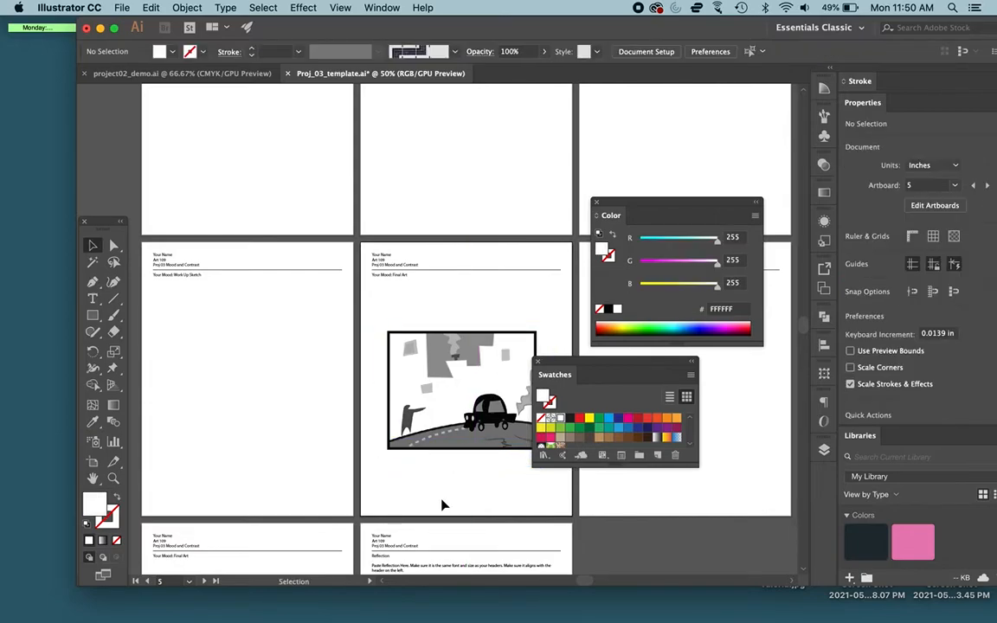
Step: Enlarge the image on the Final Art page to about 8 × 6.4 in, then deselect it
scroll(442, 505, down, 3)
scroll(442, 504, right, 2)
click(512, 244)
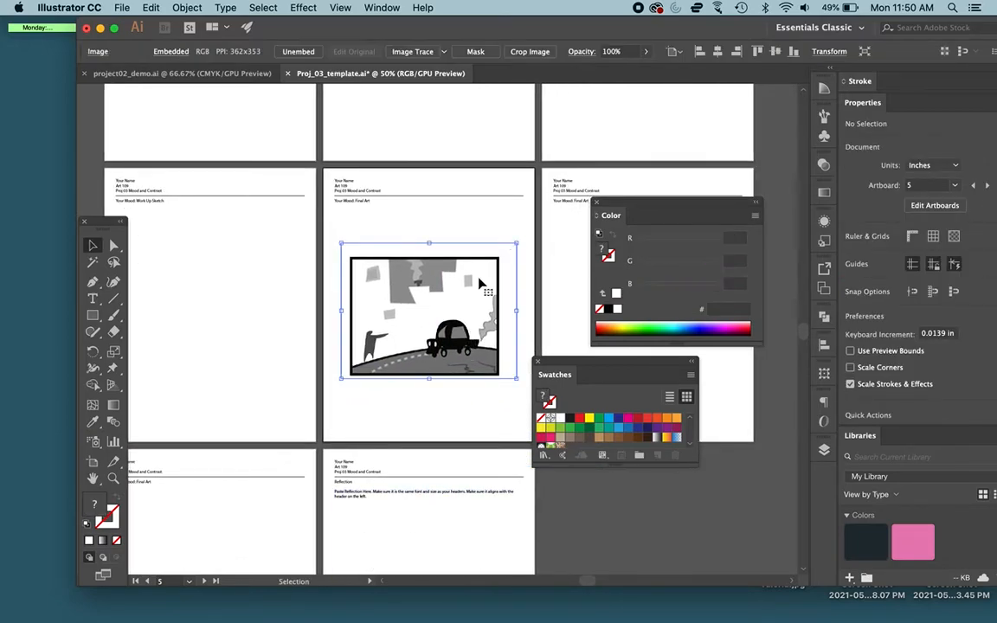
drag(523, 233, 528, 230)
drag(340, 380, 327, 388)
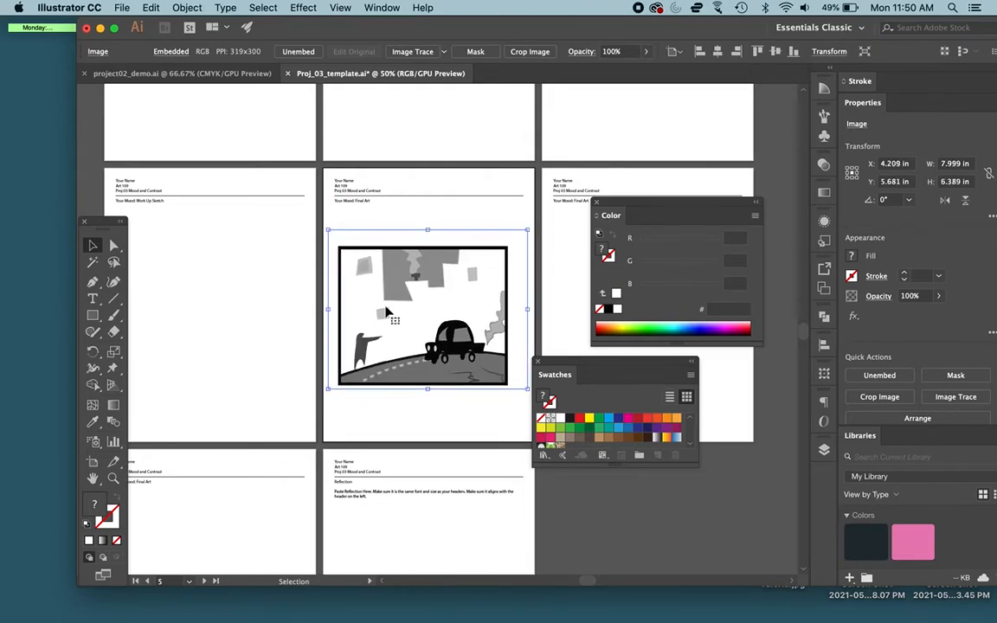
click(508, 440)
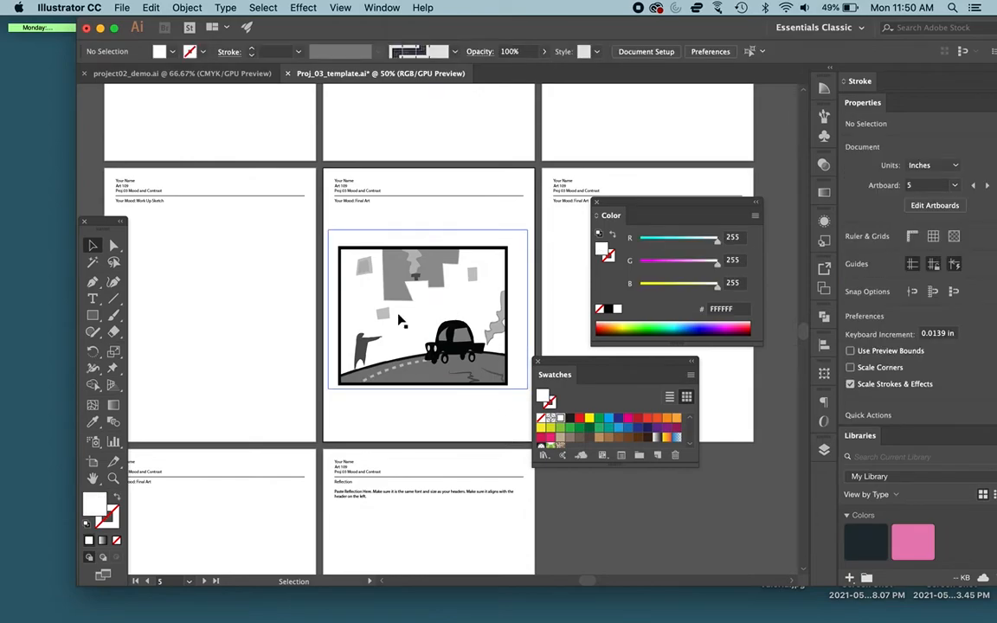
click(123, 8)
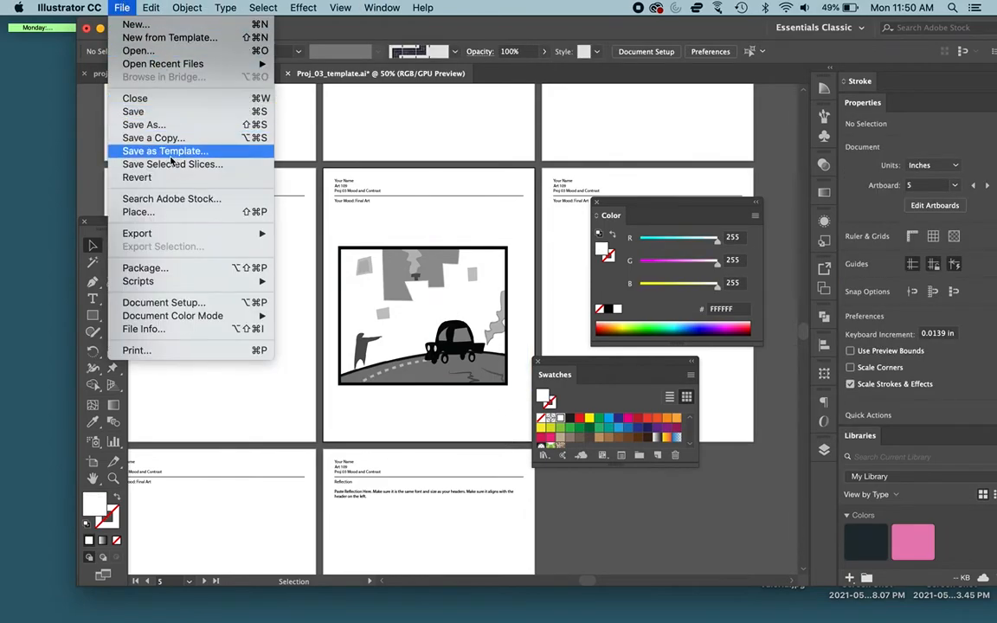
mouse_move(182, 236)
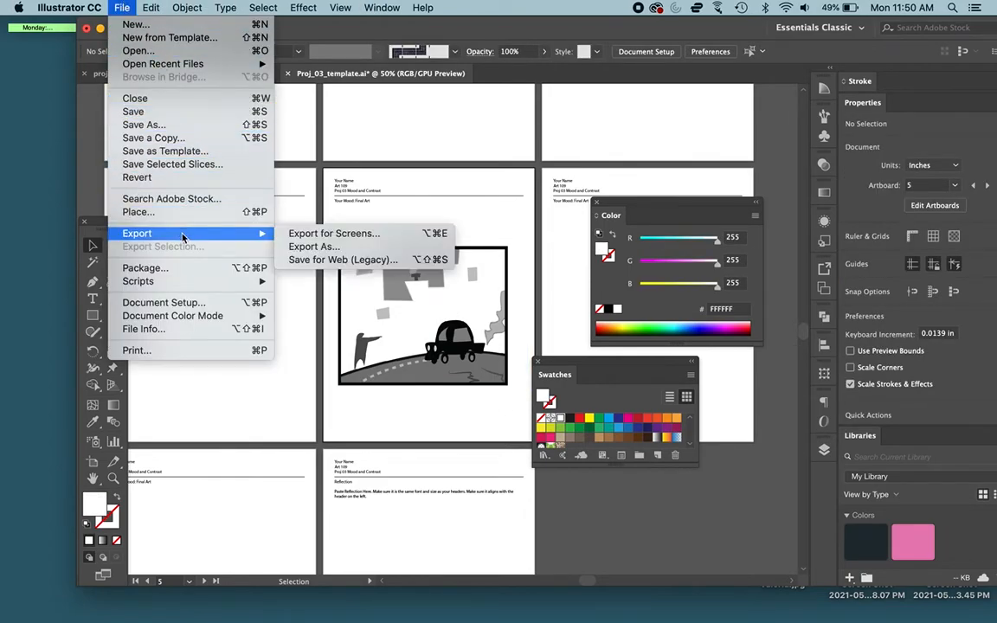
click(299, 249)
click(425, 401)
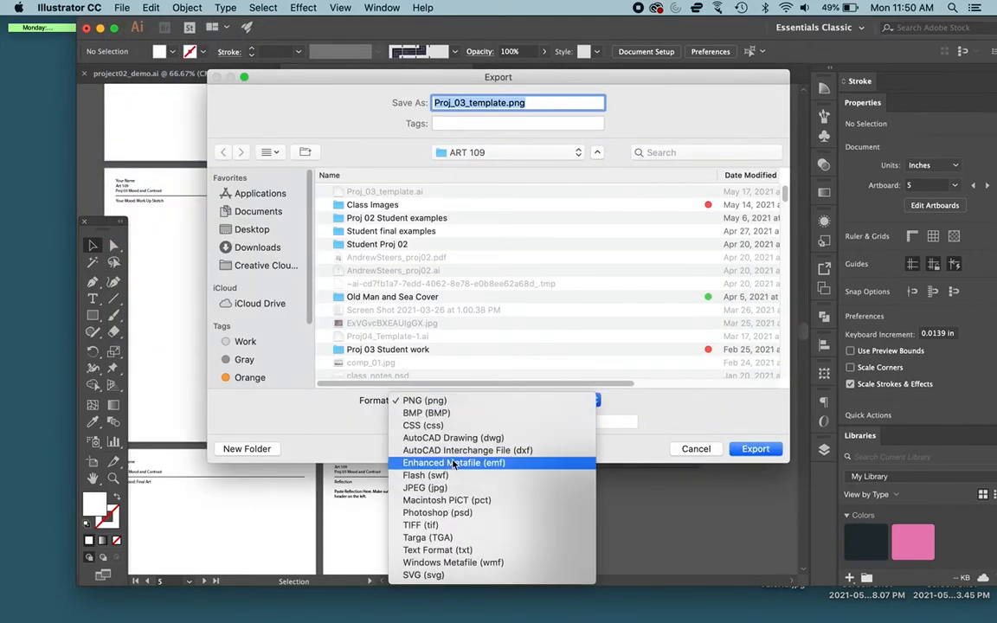
click(424, 401)
click(696, 449)
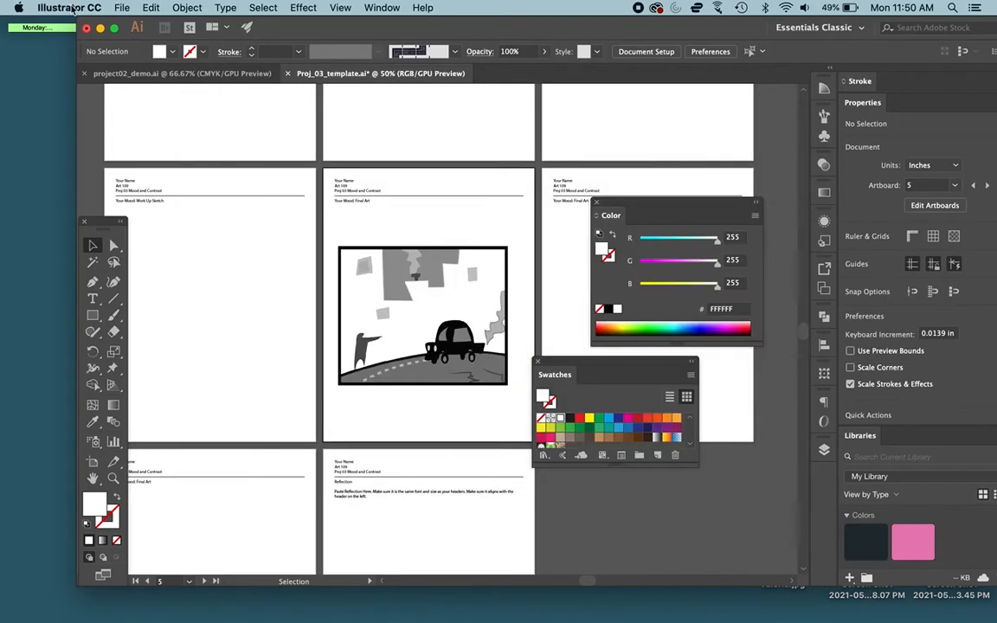
Step: Save the template document in Adobe PDF format as Proj_03_example.pdf on the Desktop, proceeding to the PDF options
click(122, 7)
click(168, 111)
click(433, 399)
click(443, 436)
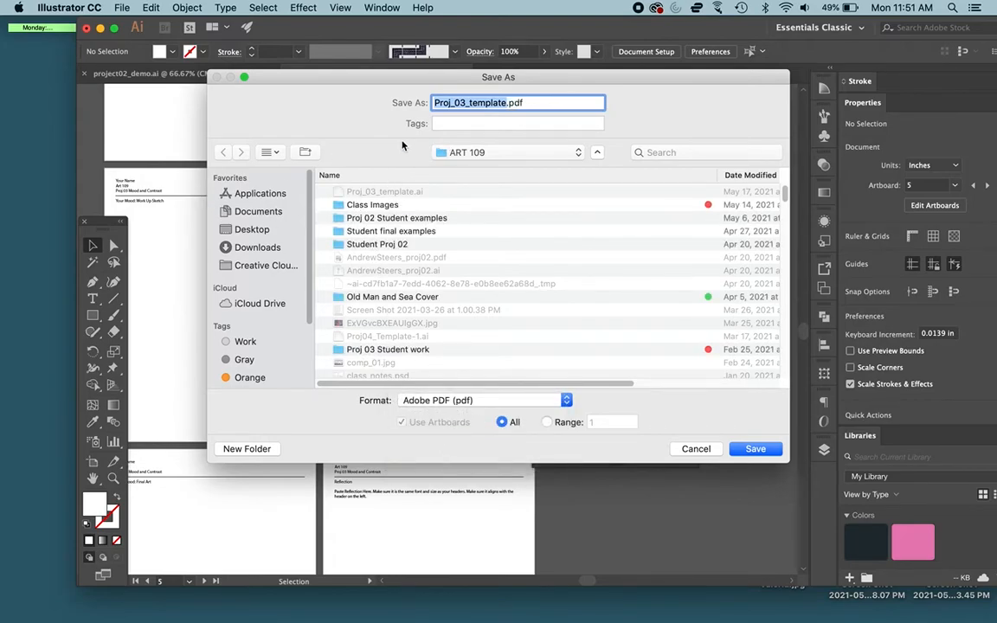
key(Right)
key(BackSpace)
key(BackSpace)
key(BackSpace)
key(BackSpace)
key(BackSpace)
key(BackSpace)
key(BackSpace)
key(BackSpace)
text(example)
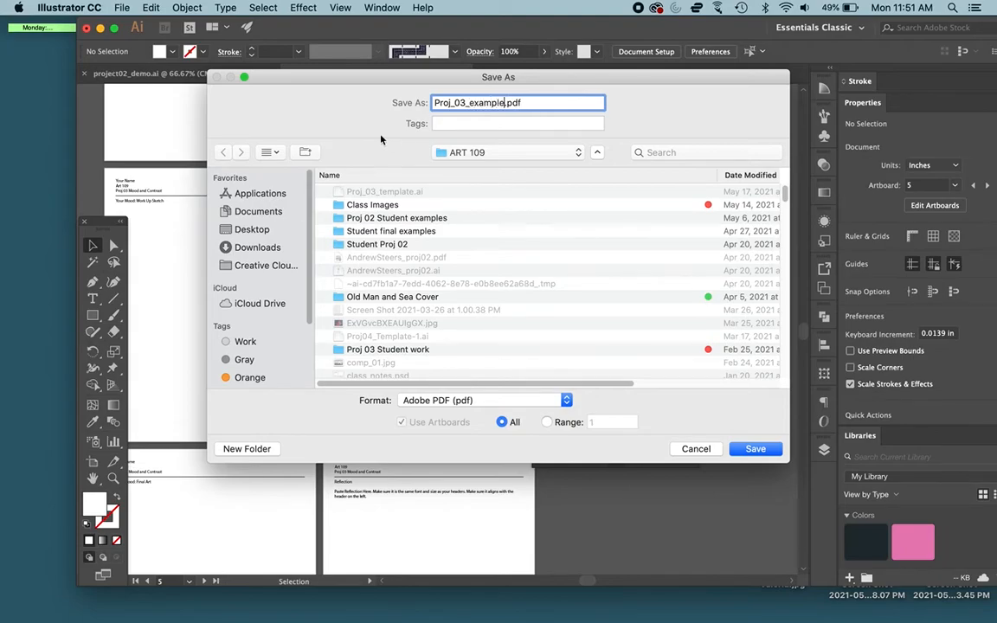
click(228, 229)
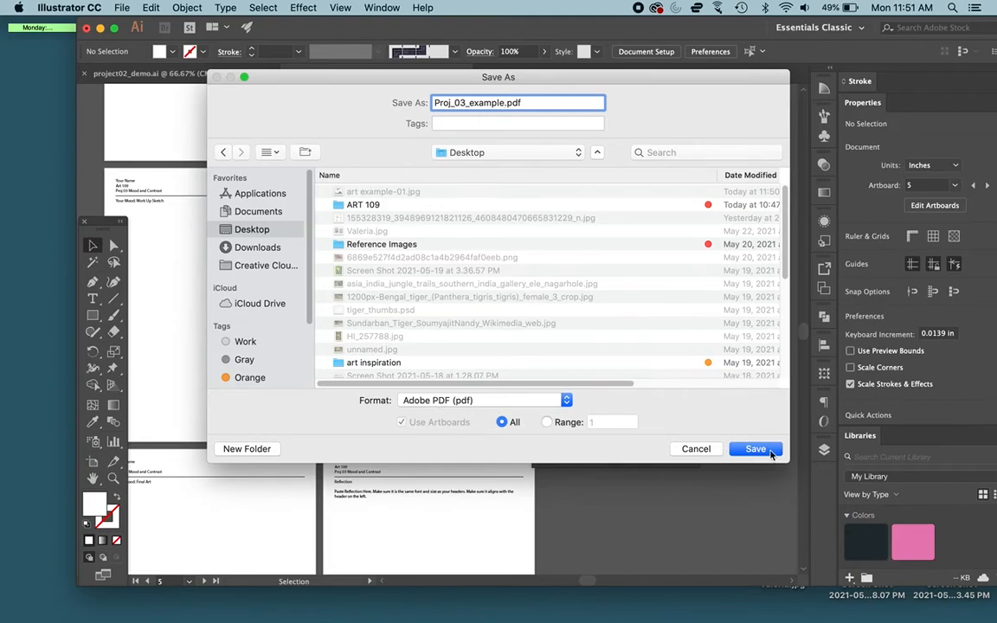
click(769, 451)
Step: Disable Preserve Illustrator Editing Capabilities and set average downsampling for color and grayscale images (150 ppi above 225 ppi) and for monochrome images
click(357, 276)
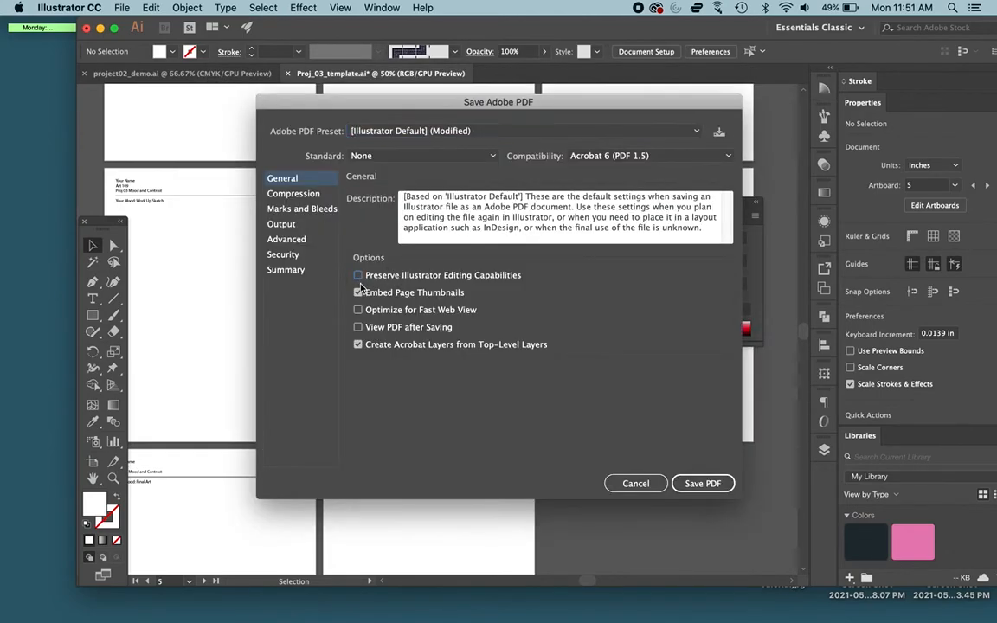
click(313, 195)
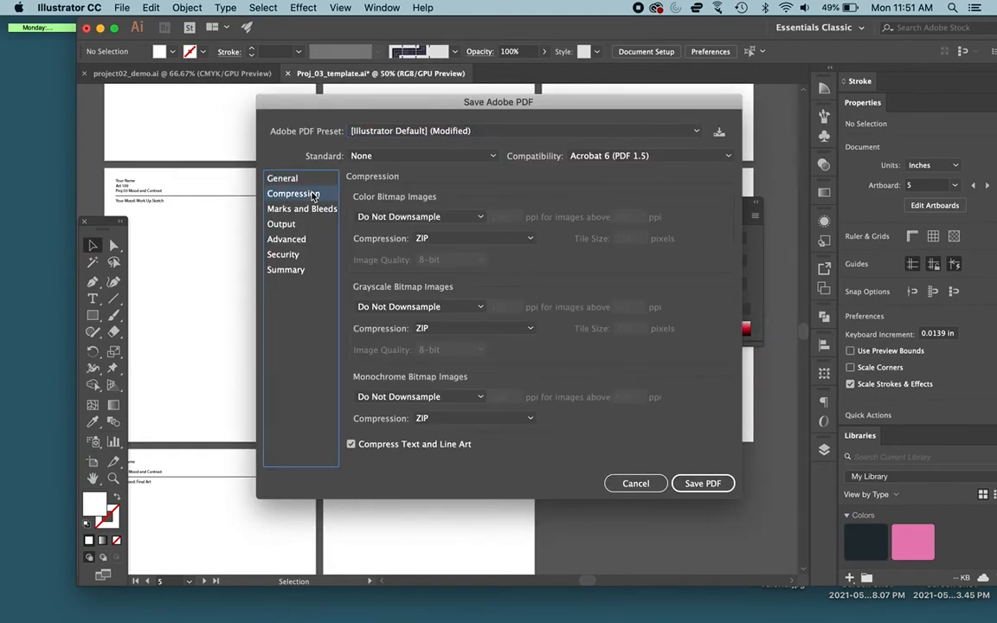
click(380, 218)
click(380, 249)
click(405, 307)
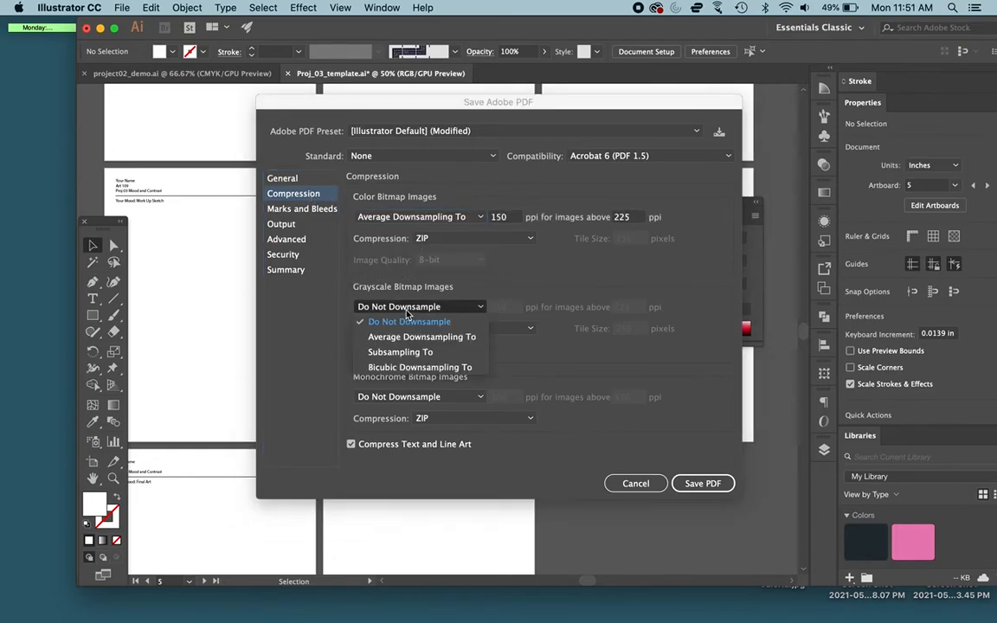
click(407, 337)
click(391, 397)
click(390, 427)
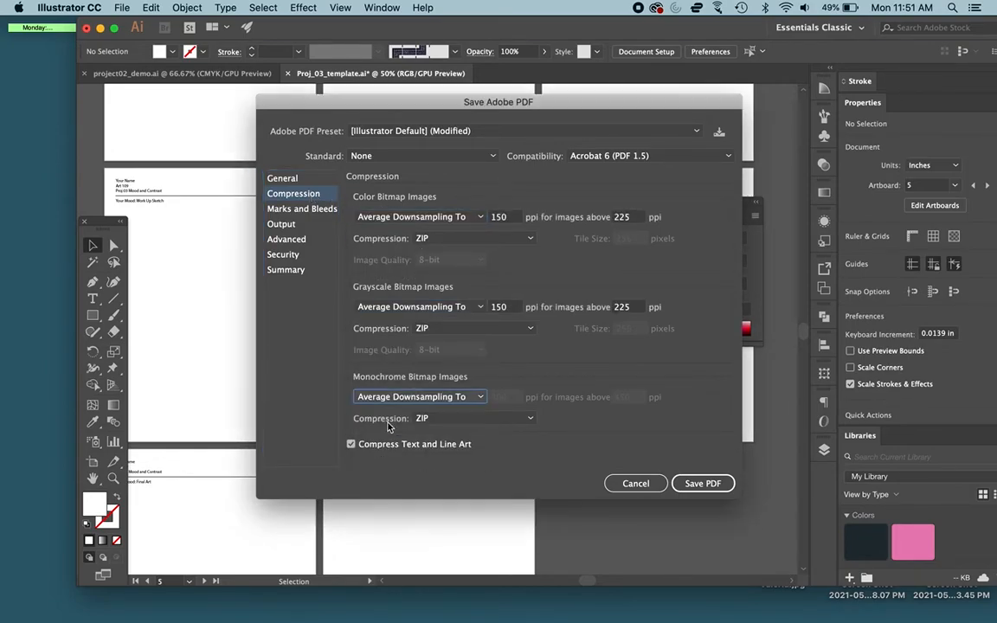
Step: Set color conversion to Convert to Destination with Document RGB – sRGB IEC61966-2.1, include destination profiles, and save the PDF
click(290, 225)
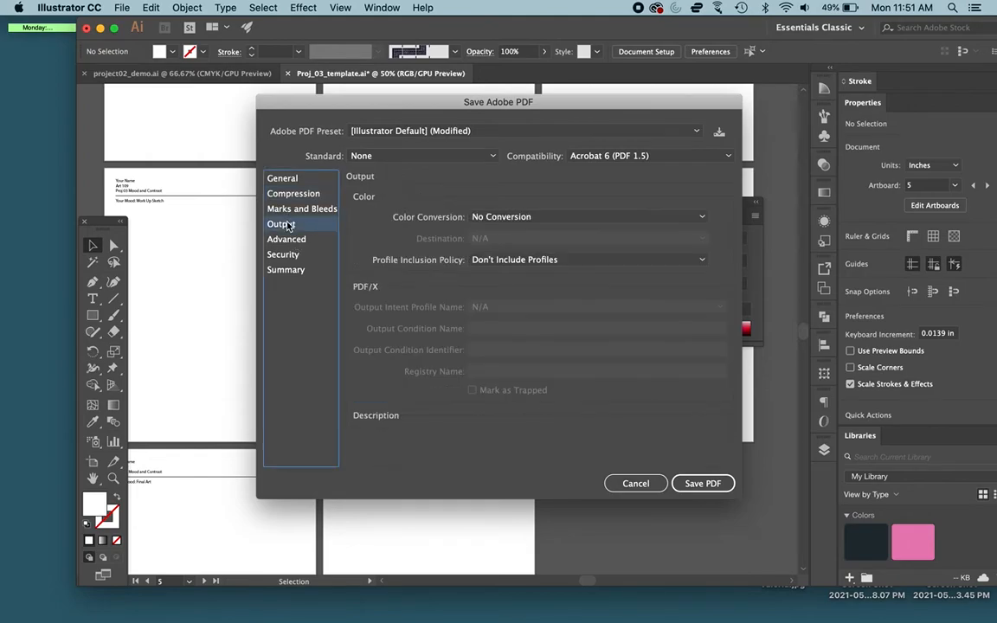
click(544, 216)
click(545, 258)
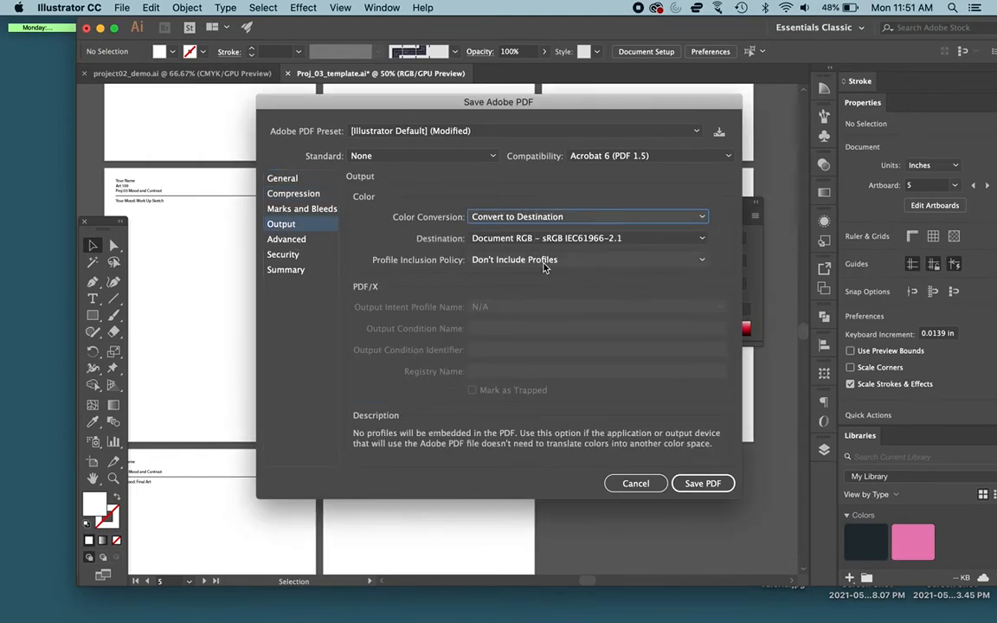
click(590, 240)
click(434, 251)
click(516, 260)
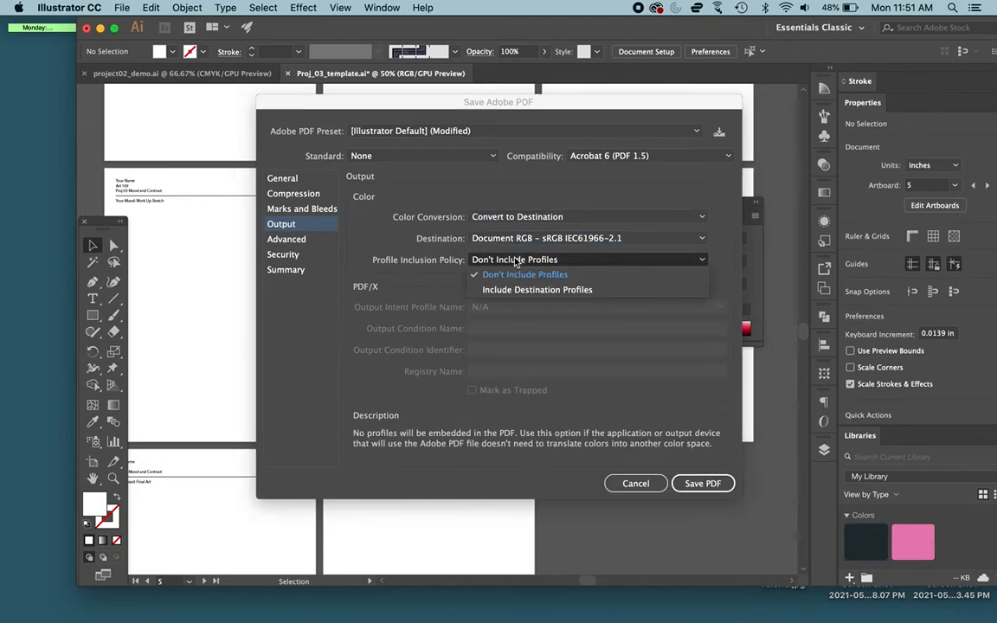
click(519, 292)
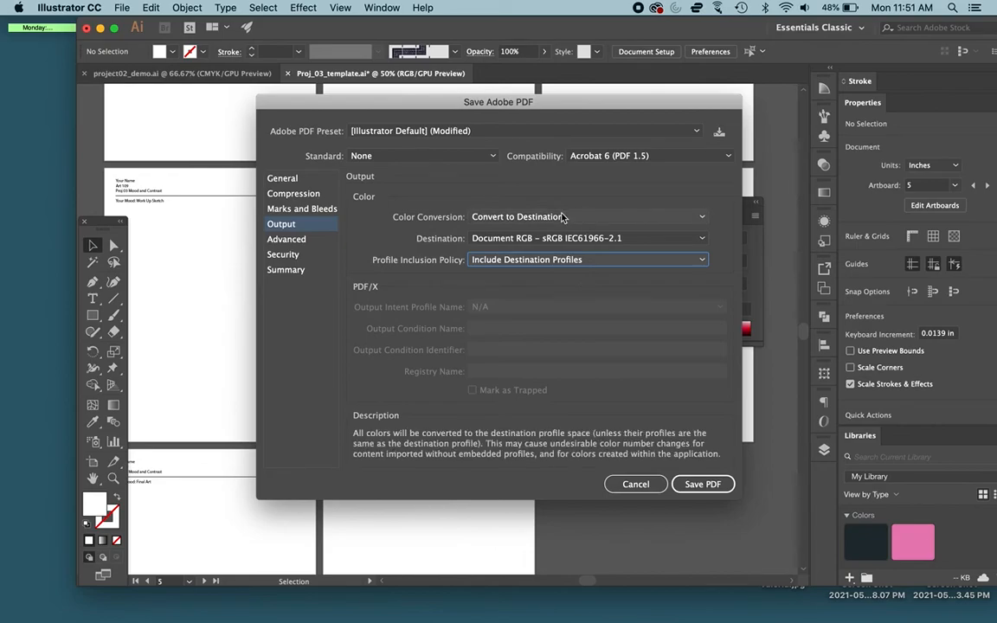
click(723, 484)
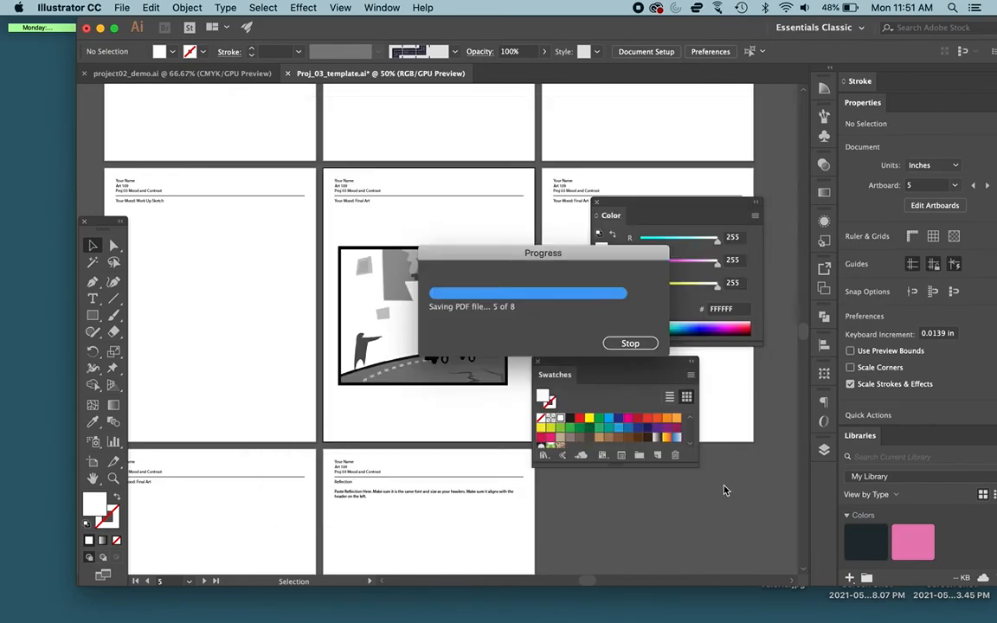
Step: Open Proj_03_example.pdf from the desktop in Preview and examine the placed artwork on page 5
key(F11)
click(701, 559)
double_click(699, 558)
scroll(482, 266, down, 20)
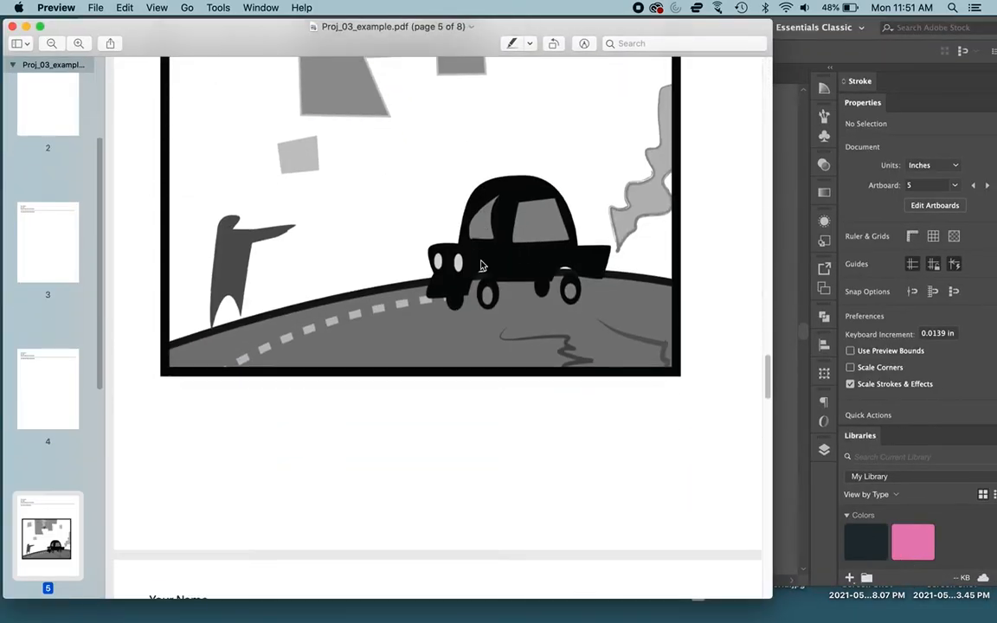
scroll(482, 265, up, 5)
scroll(482, 266, down, 5)
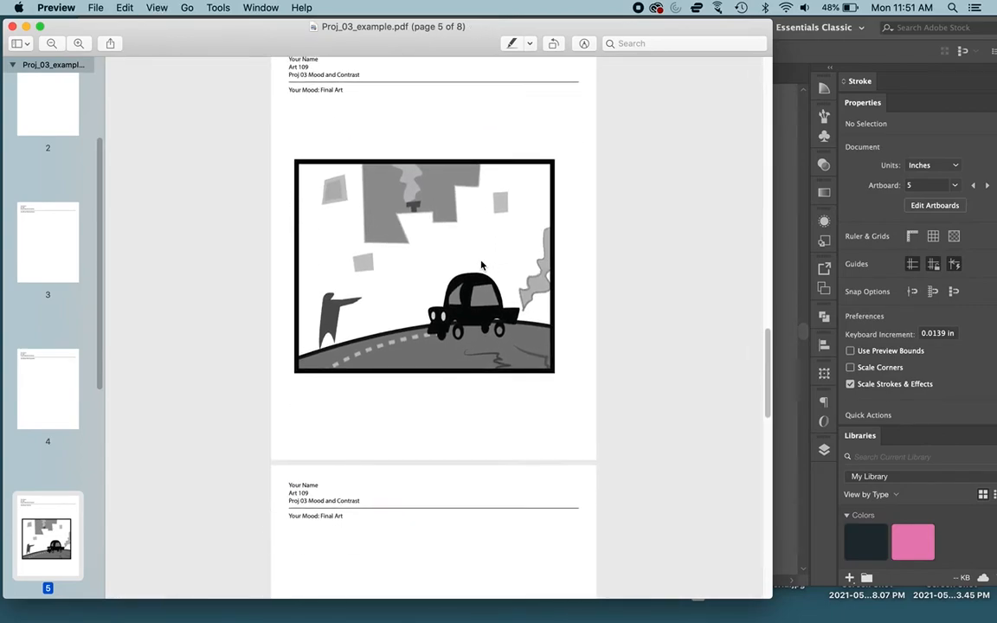